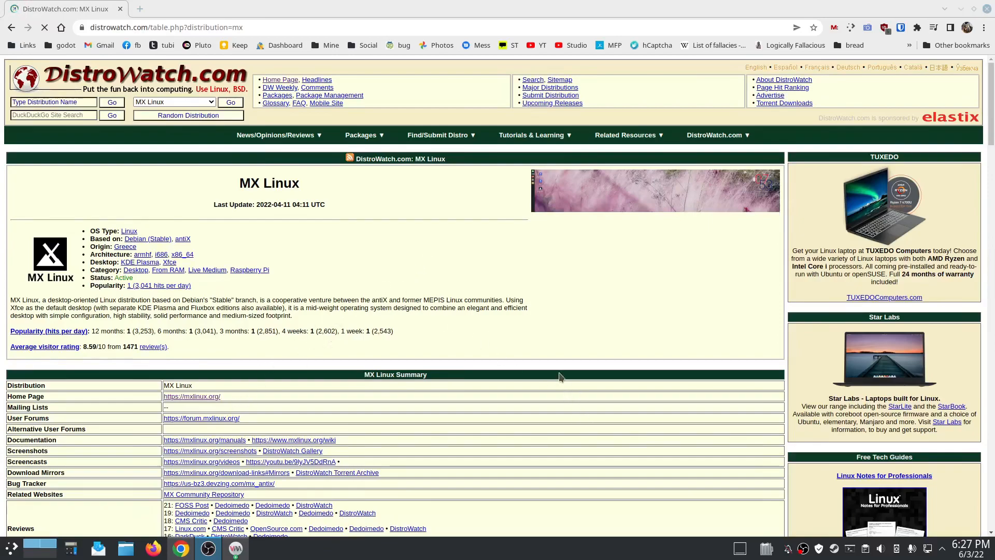
Look through the MX Linux summary, reviews and release announcements on its DistroWatch page
scroll(570, 374, "down", 1)
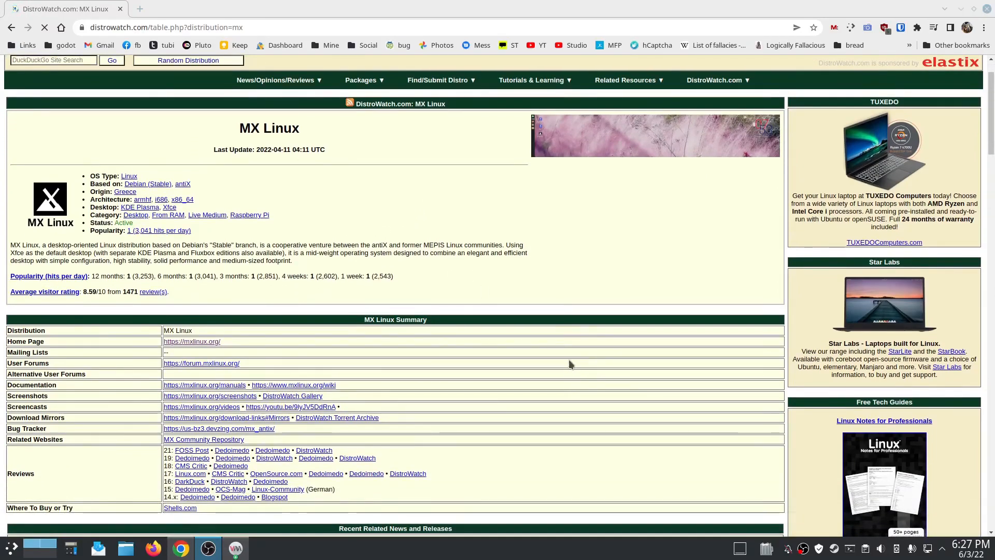
scroll(701, 368, "down", 6)
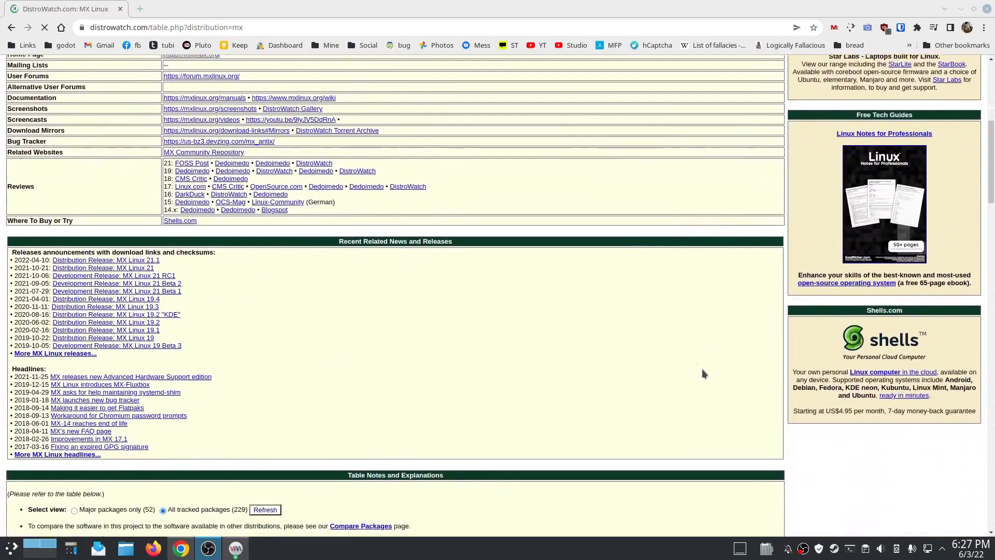
scroll(702, 369, "up", 7)
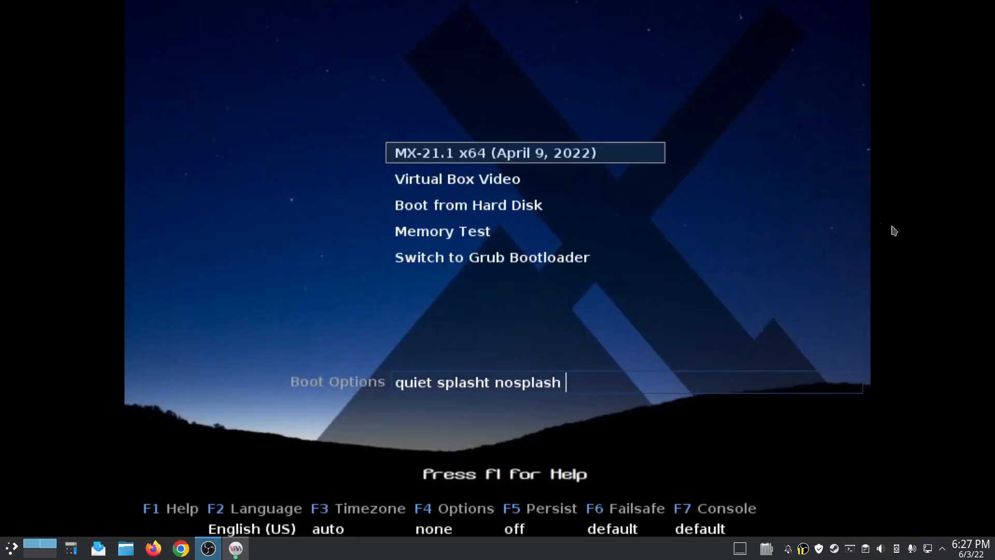
Boot the MX-21.1 x64 live session and start the MX Linux installer, keeping the pc105 US keyboard settings
left_click(883, 263)
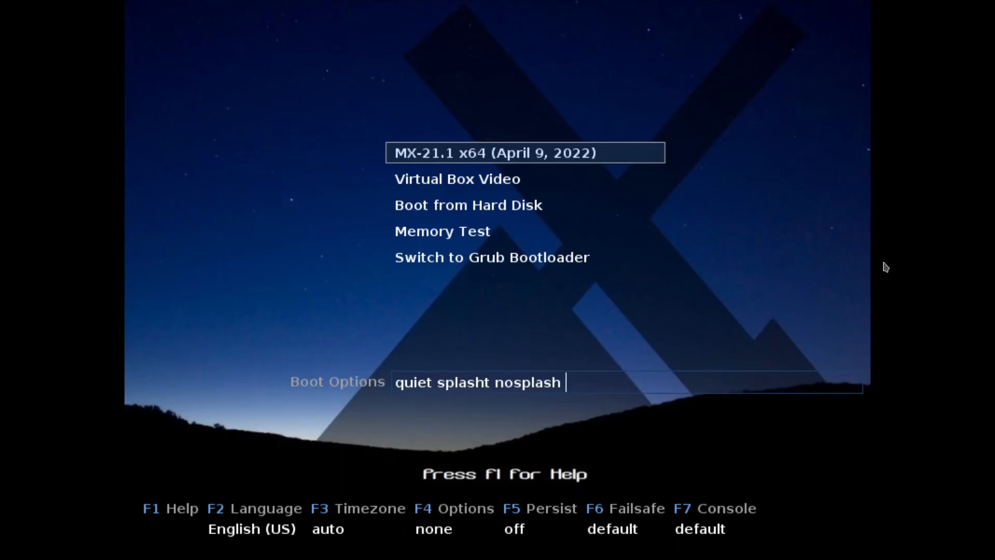
key("Return")
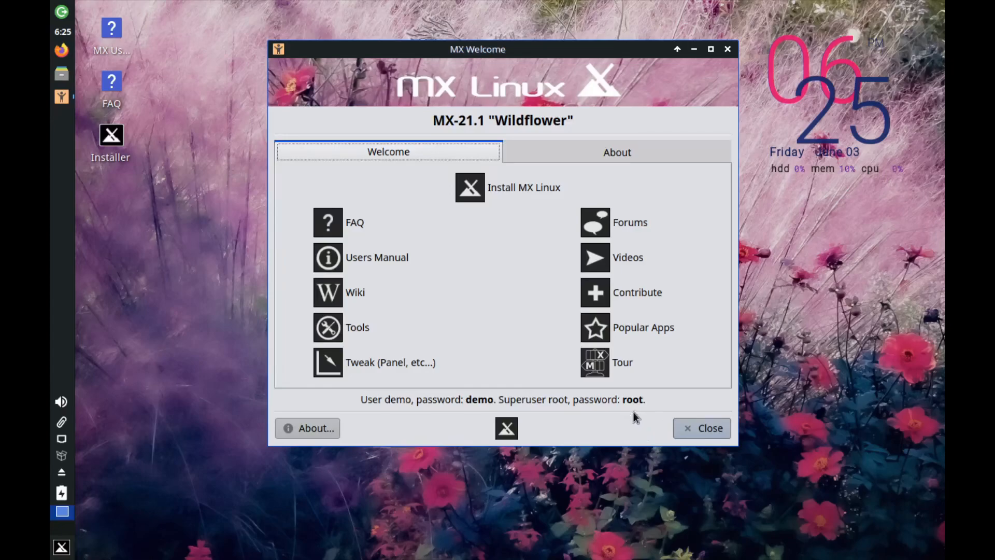
left_click(509, 188)
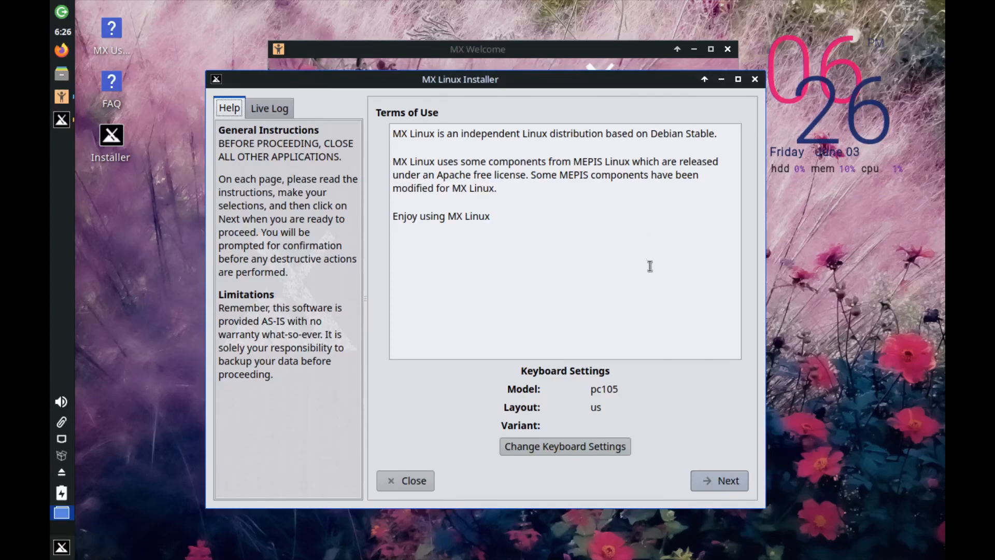
left_click(720, 481)
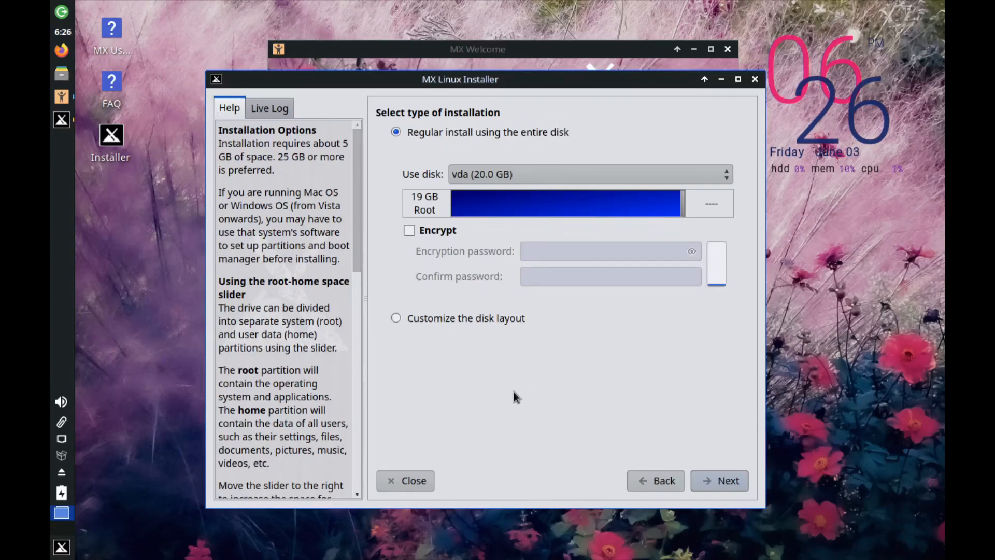
left_click(396, 318)
left_click(720, 481)
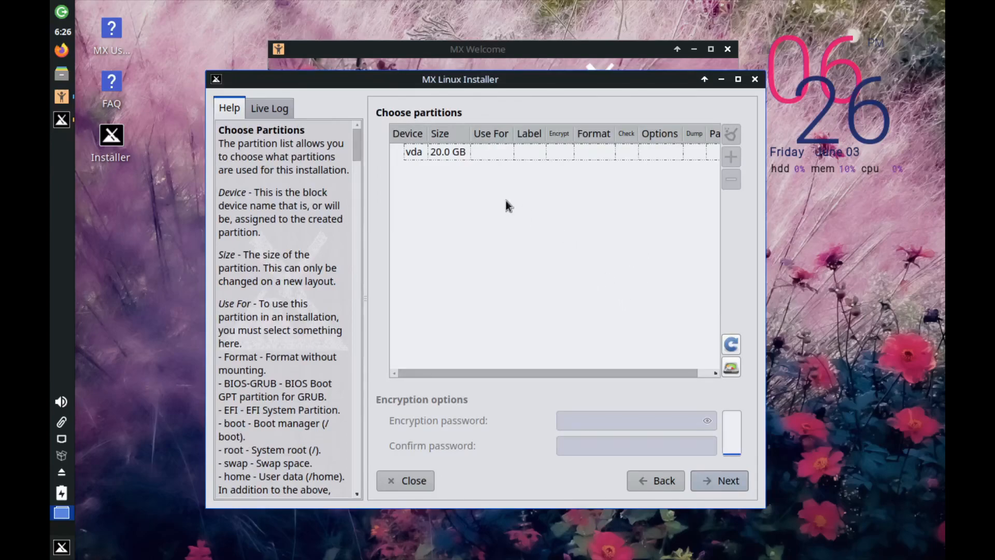
left_click(652, 480)
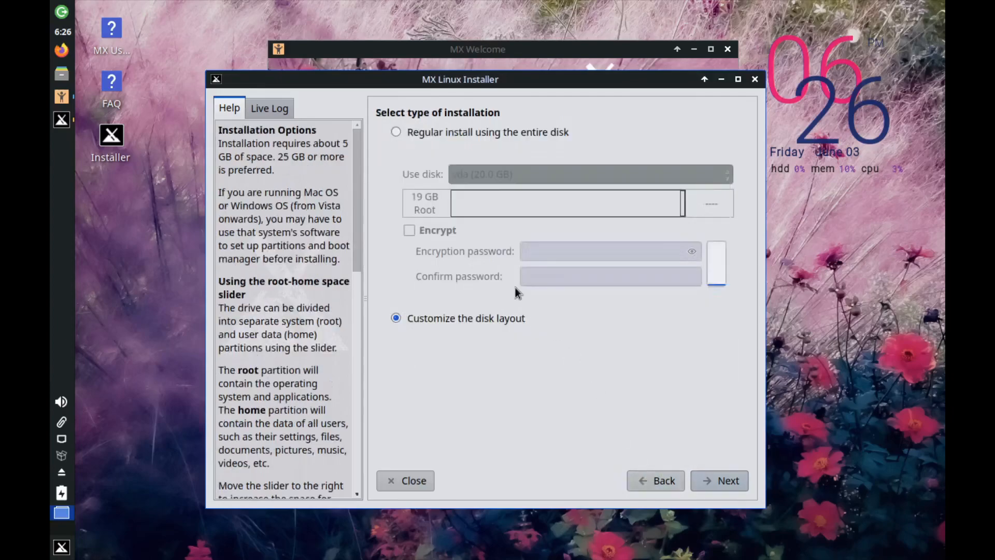
Choose a regular install using the entire disk vda and approve formatting it for MX Linux
left_click(395, 132)
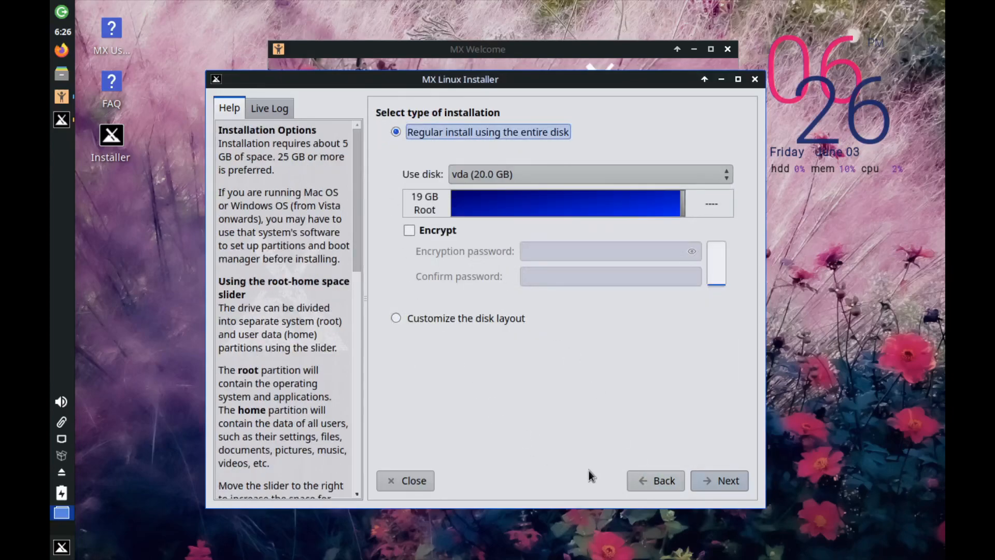
left_click(718, 487)
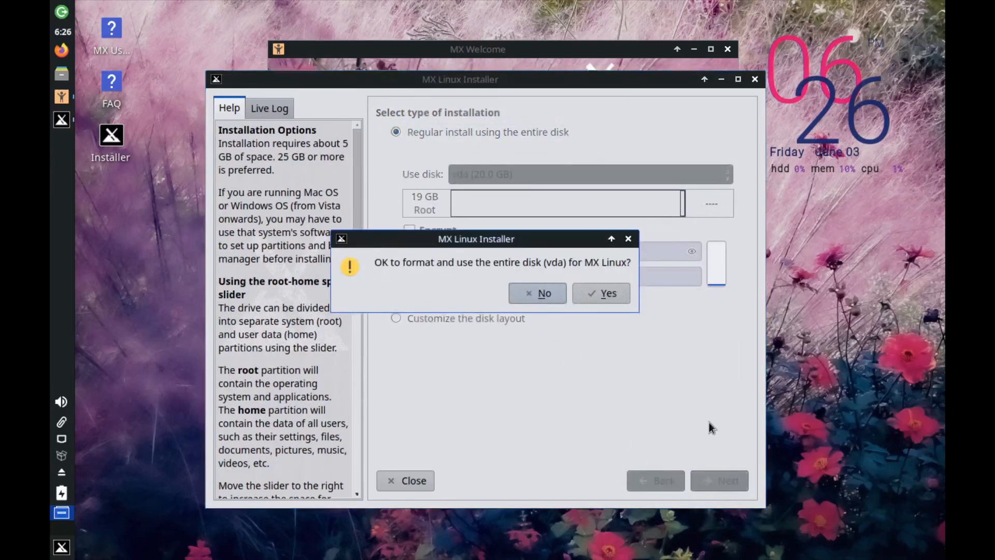
left_click(605, 293)
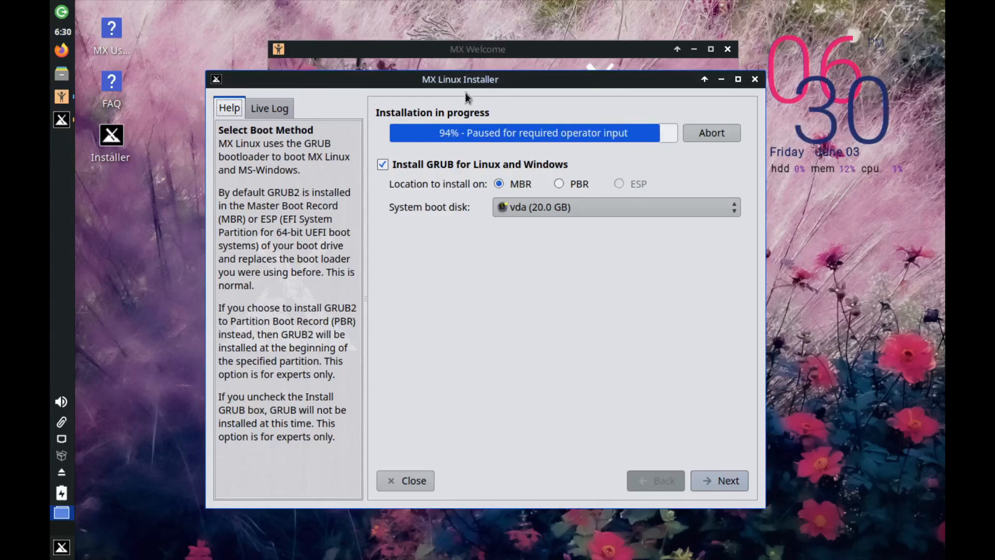
Rearrange the welcome and installer windows on the desktop and show the installer's live log
left_click_drag(472, 79, 461, 59)
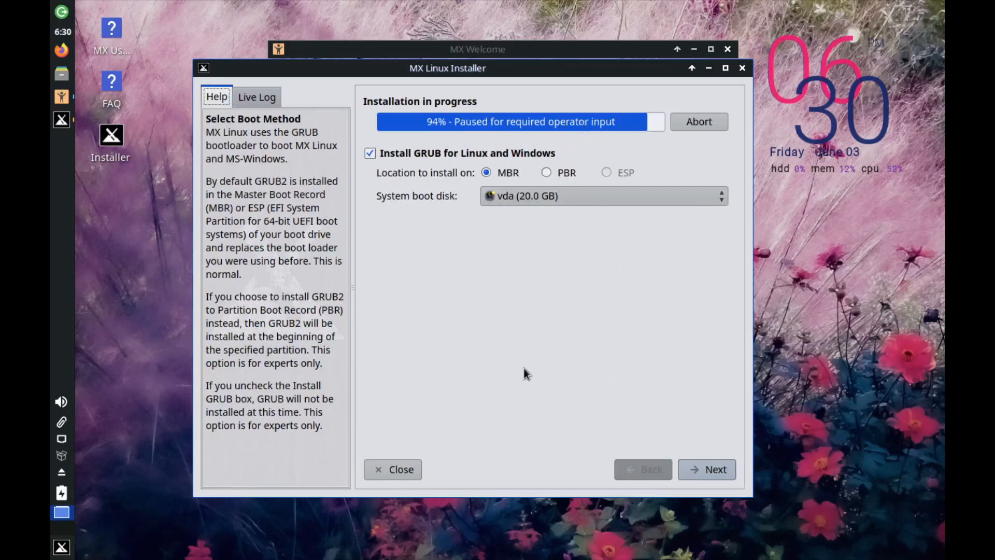
left_click_drag(332, 67, 666, 192)
left_click_drag(495, 65, 356, 82)
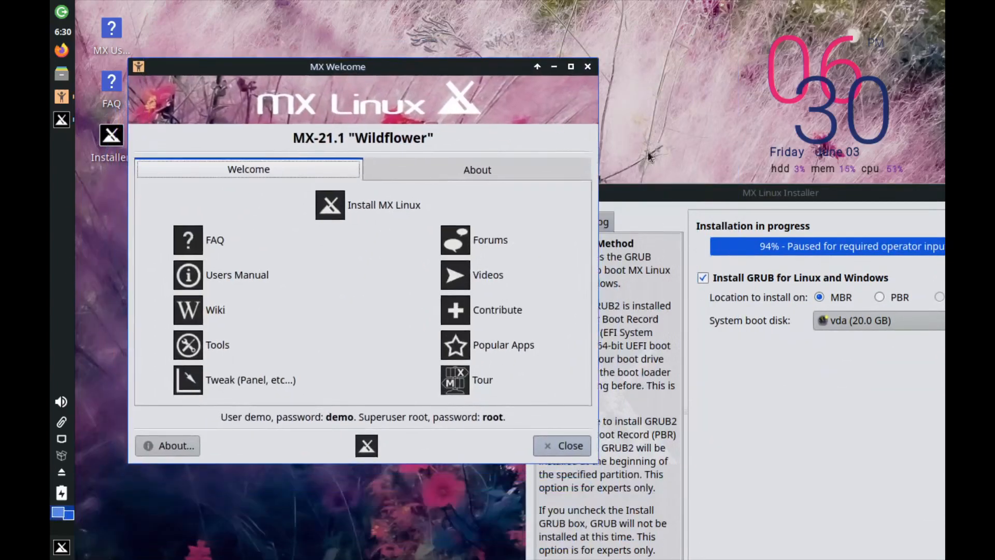
left_click_drag(756, 188, 462, 75)
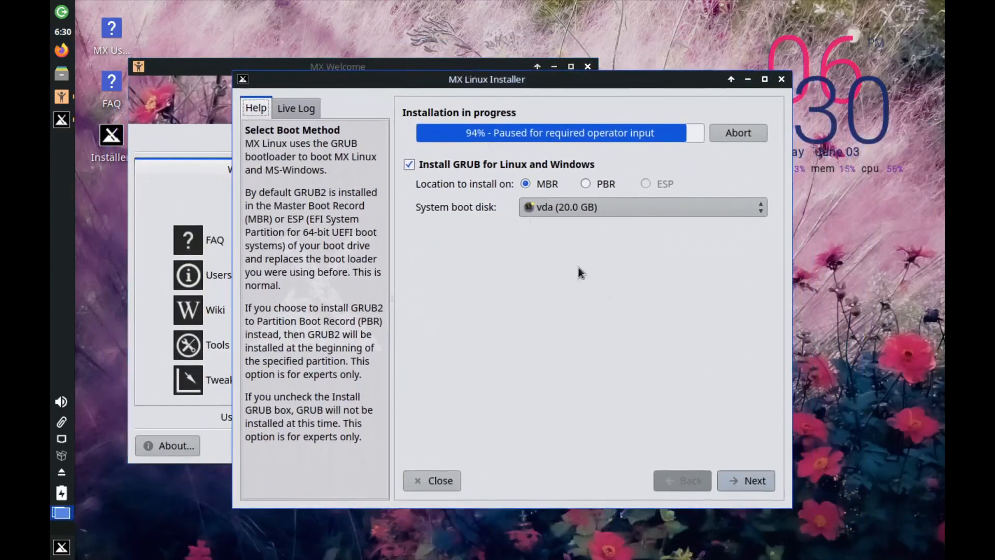
left_click(296, 108)
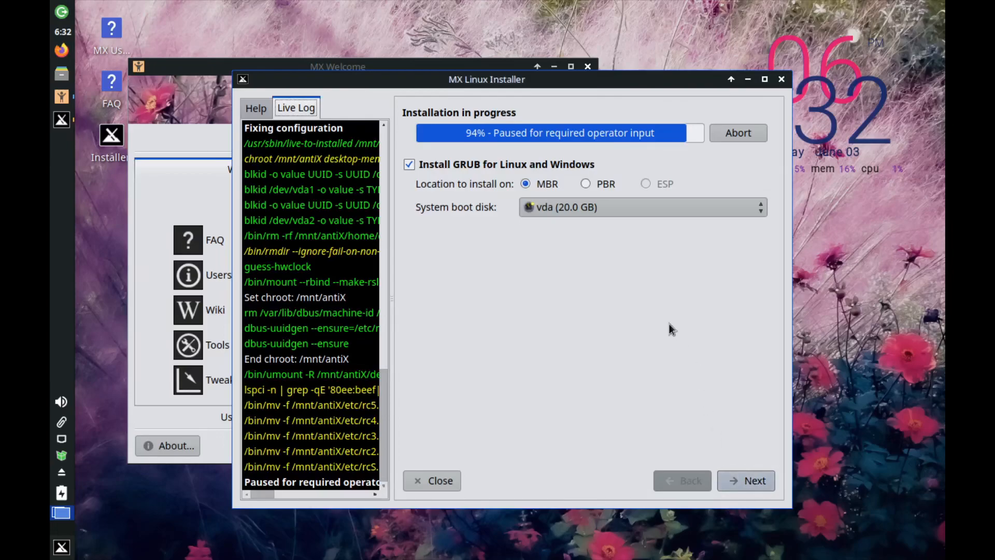
Accept GRUB installation to the MBR of vda and keep the computer name mx, domain example.dom and Samba workgroup
left_click(741, 481)
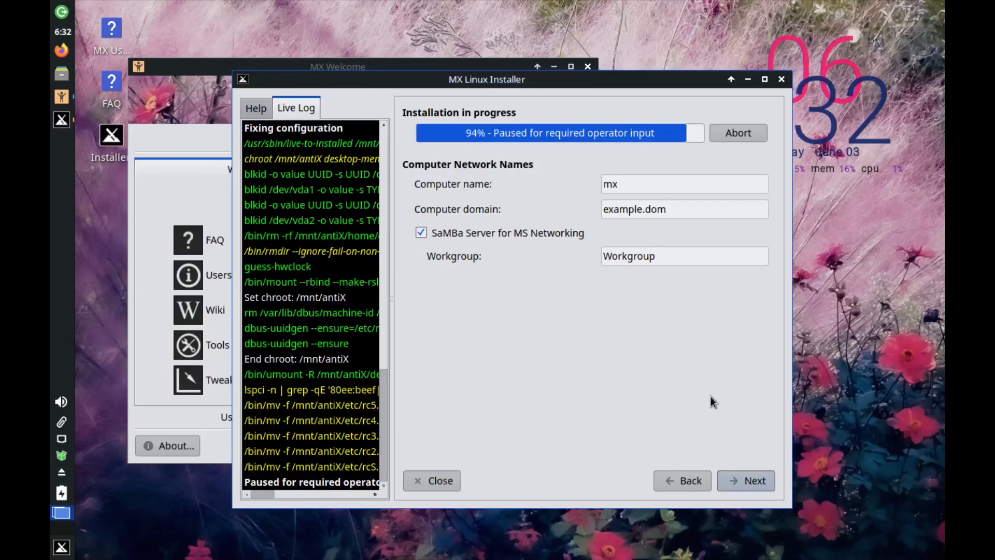
left_click(754, 484)
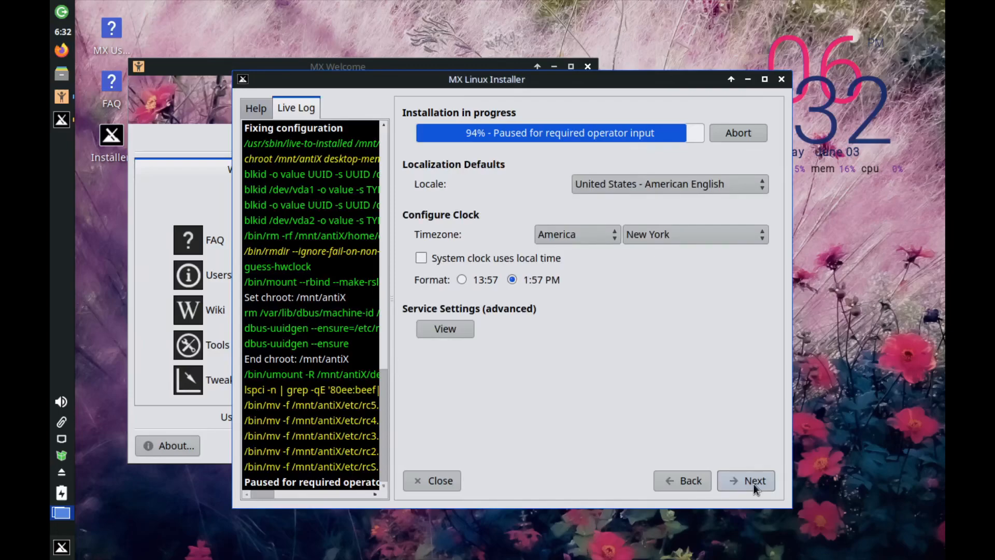
Review and keep the common services to enable, and accept the American English locale and New York timezone
left_click(441, 327)
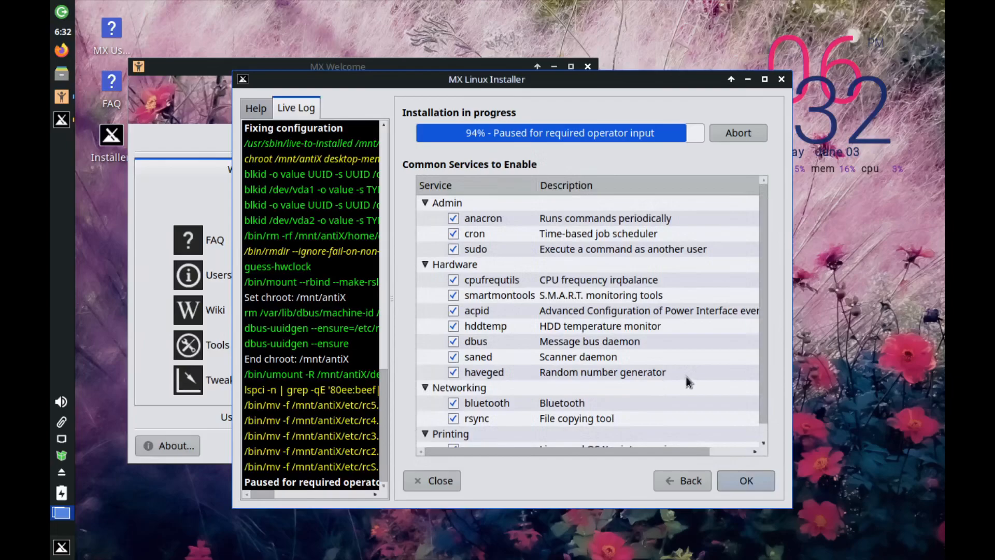
scroll(688, 368, "down", 1)
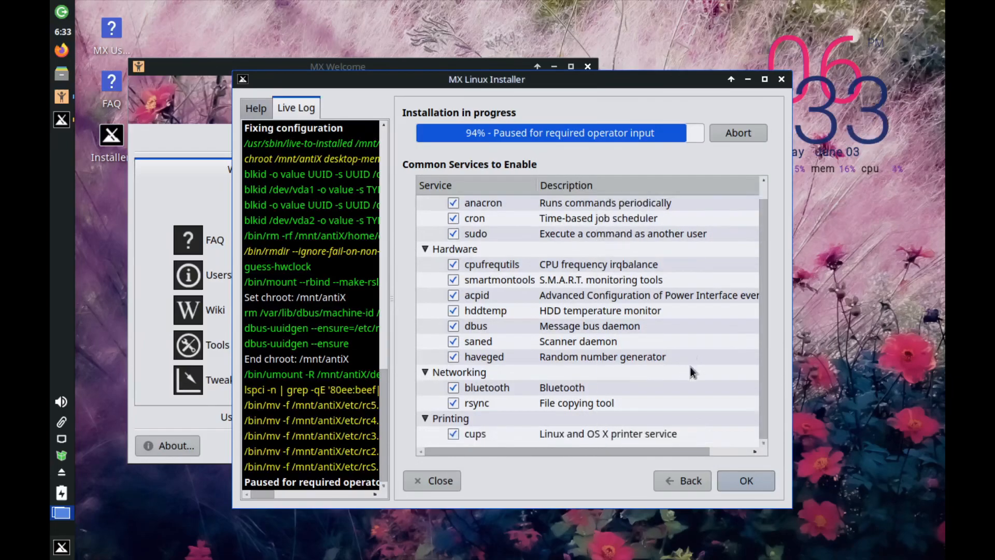
left_click(749, 481)
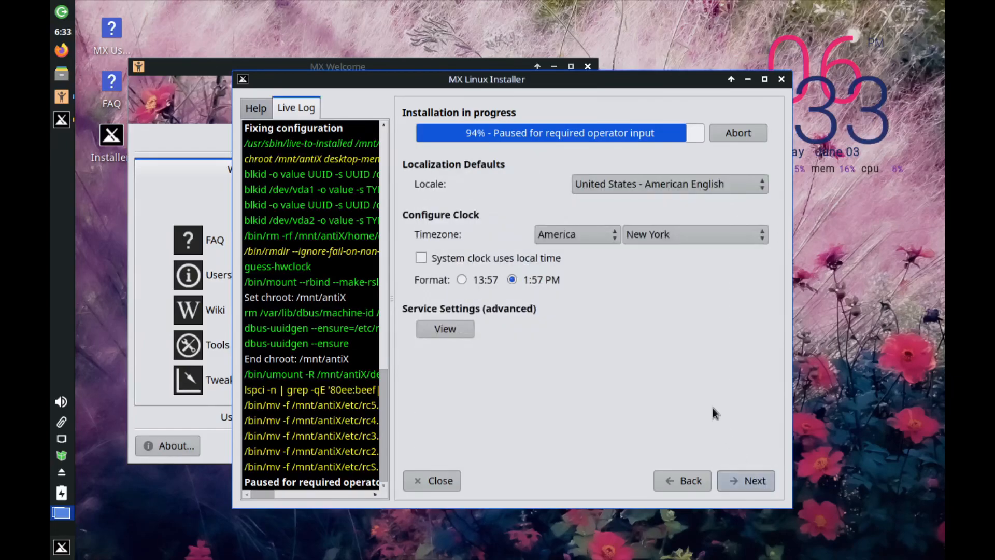
left_click(742, 482)
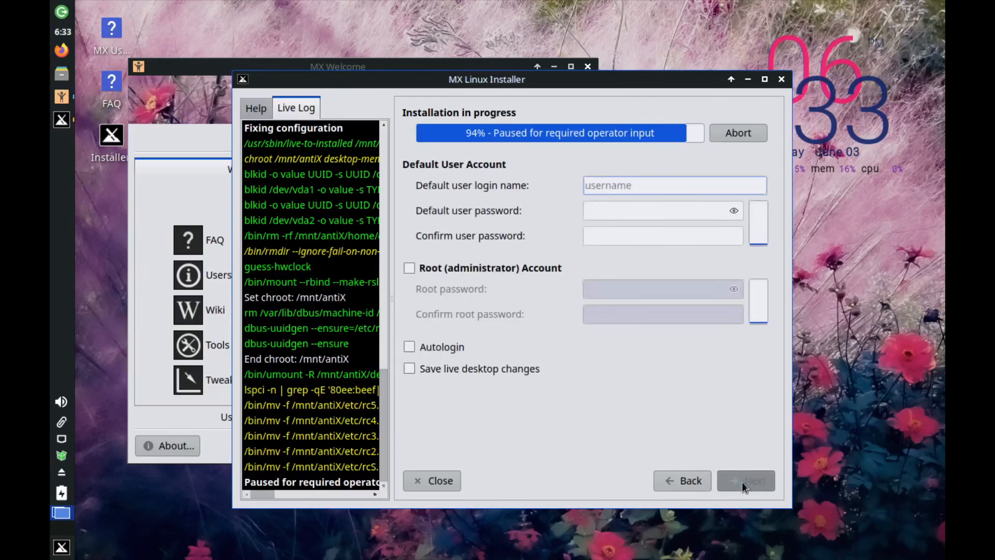
Enter the default user's login name and fill in and confirm the default user password
type("buzz")
key("Tab")
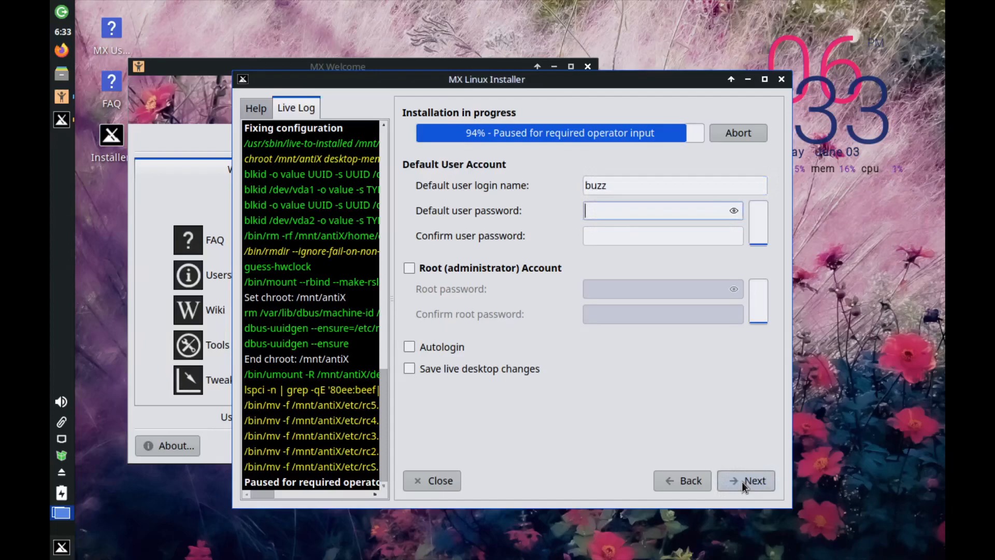
type("••••••")
key("Tab")
type("••••••")
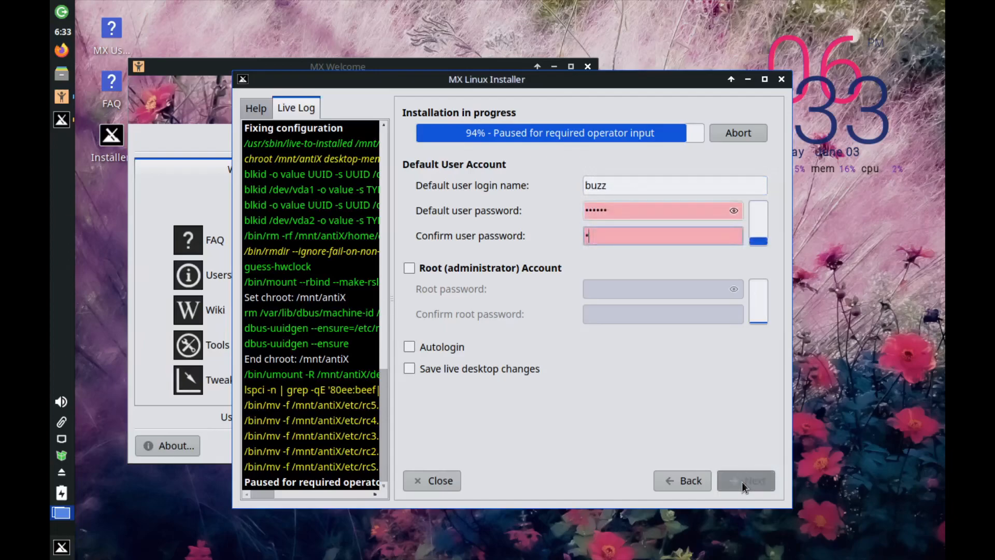
Enable the root administrator account, enter and confirm the root password, and continue the installation
key("Tab")
key("space")
key("Tab")
type("••••••")
key("Tab")
type("••••••")
left_click(752, 482)
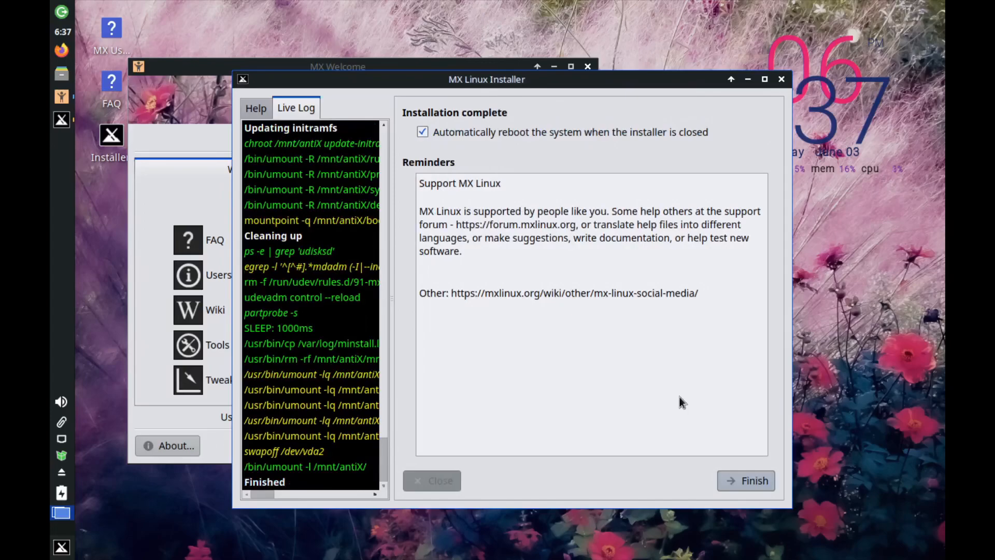
Finish the installer with automatic reboot and log in to the installed system with the user account password
left_click(736, 480)
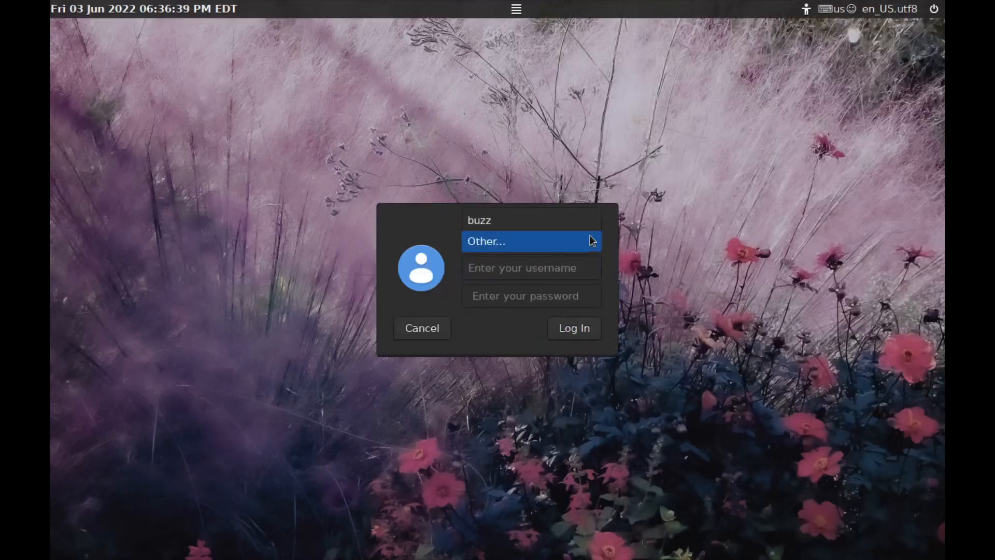
type("•••••••")
key("Return")
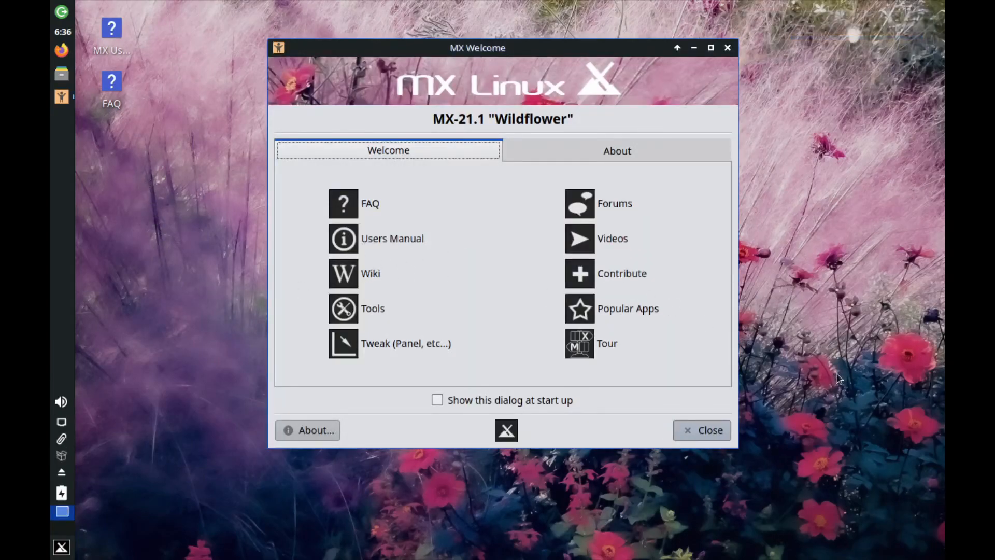
Toggle the MX Welcome option to show the dialog at start up and close the dialog
left_click(441, 402)
left_click(714, 429)
Open Synaptic Package Manager from the update notifier, authenticating with the account password
mouse_move(61, 461)
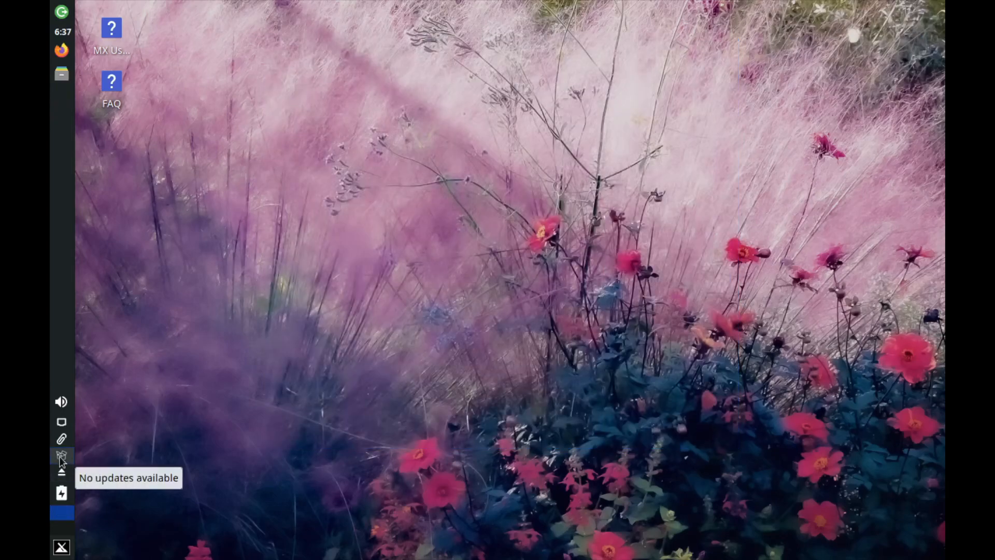
left_click(61, 458)
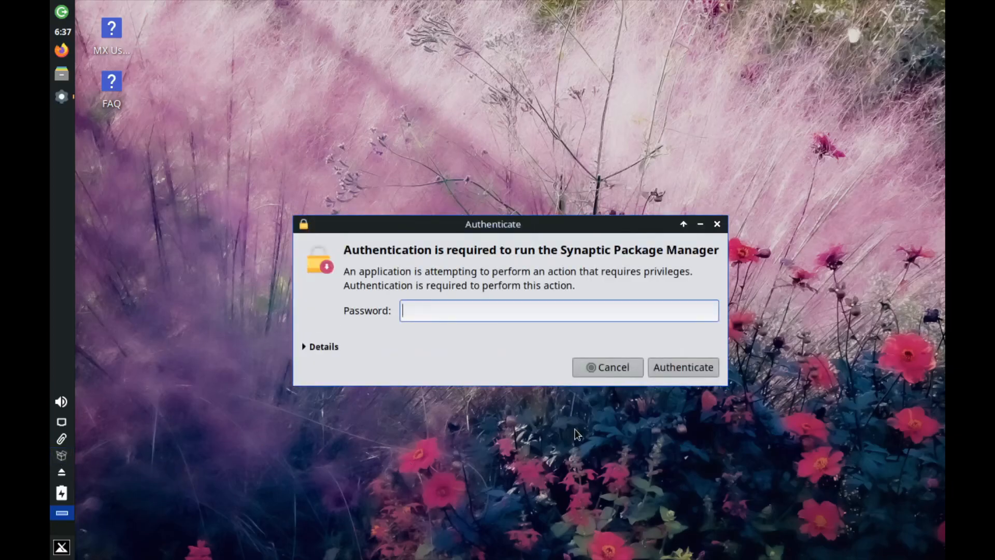
key("Return")
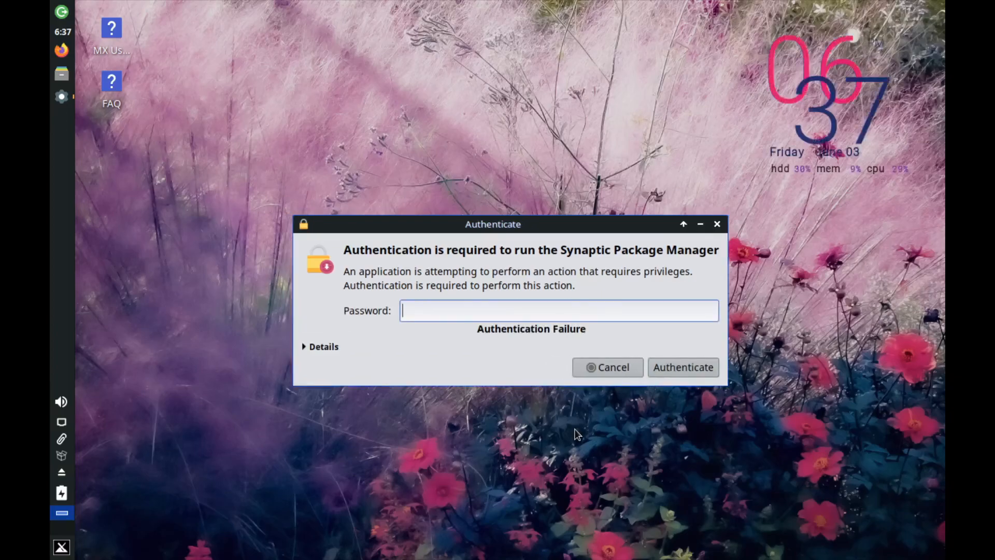
type("•••••••")
key("Return")
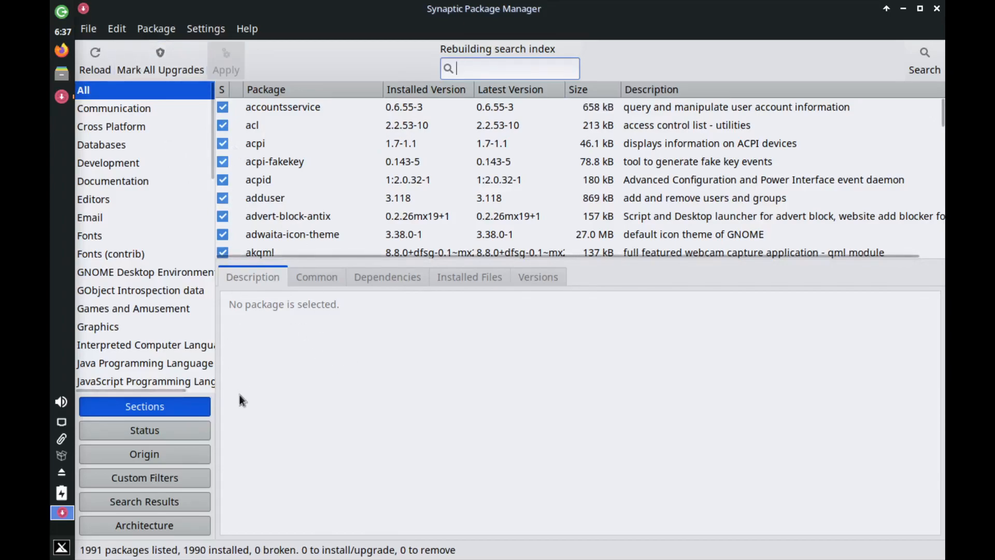
List packages by status, view the installed and not installed ones, and close the package manager
left_click(151, 433)
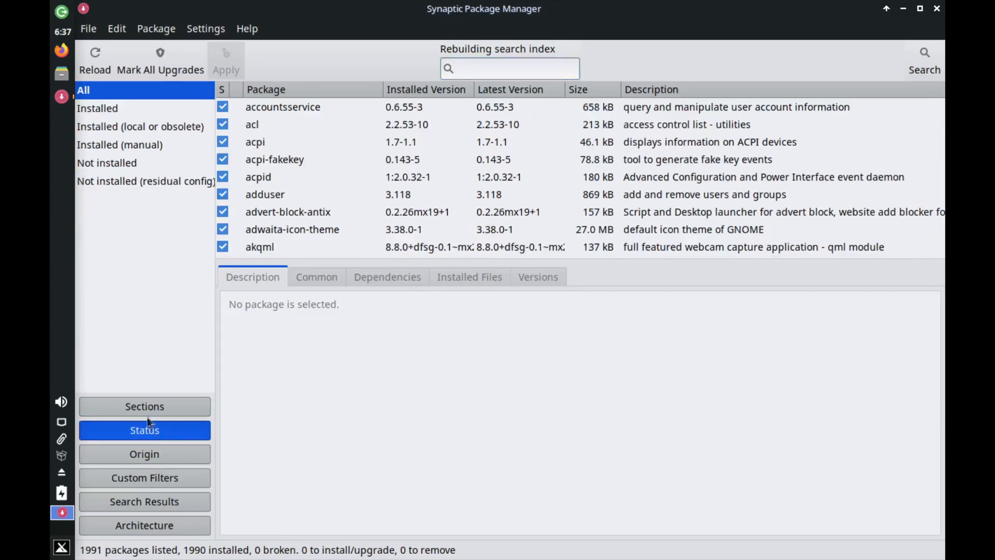
left_click(103, 110)
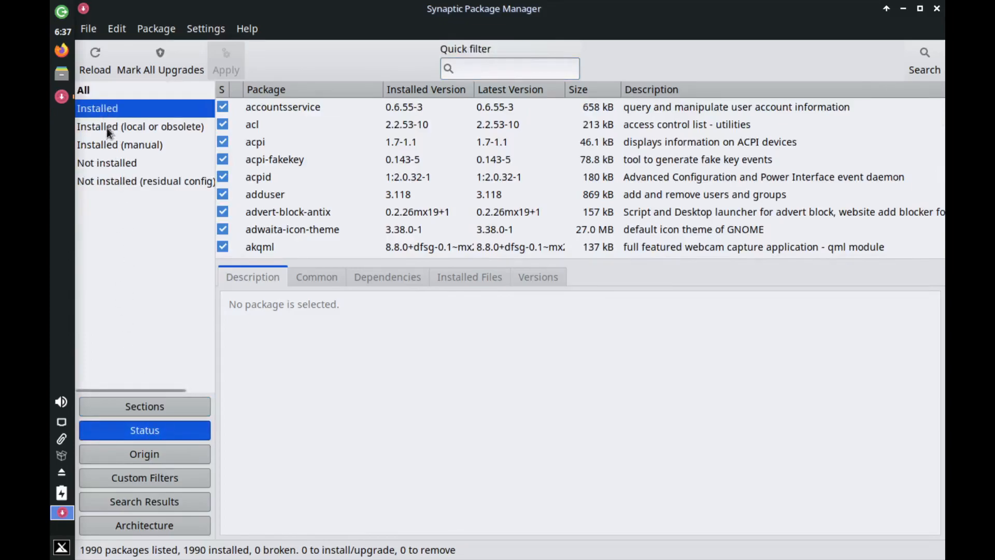
left_click(110, 164)
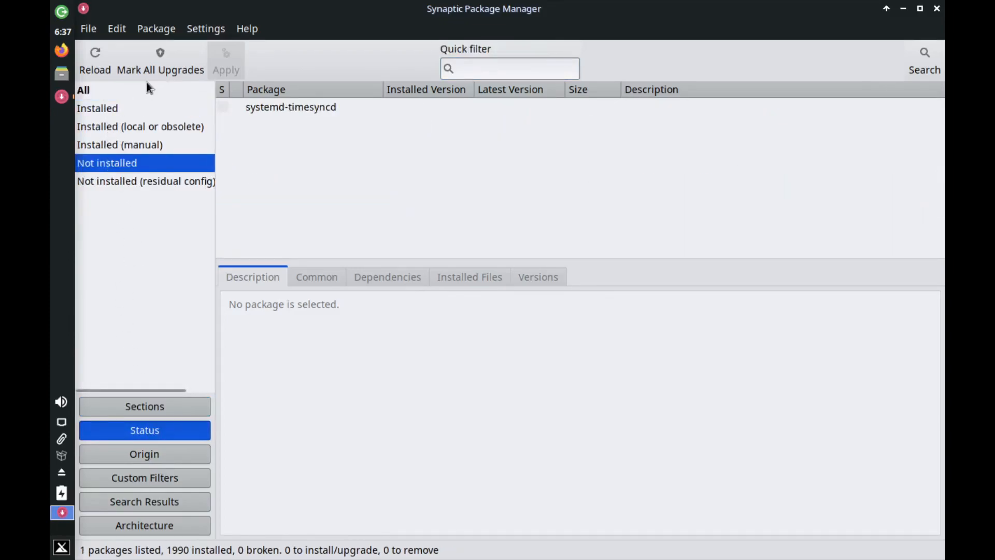
left_click(937, 9)
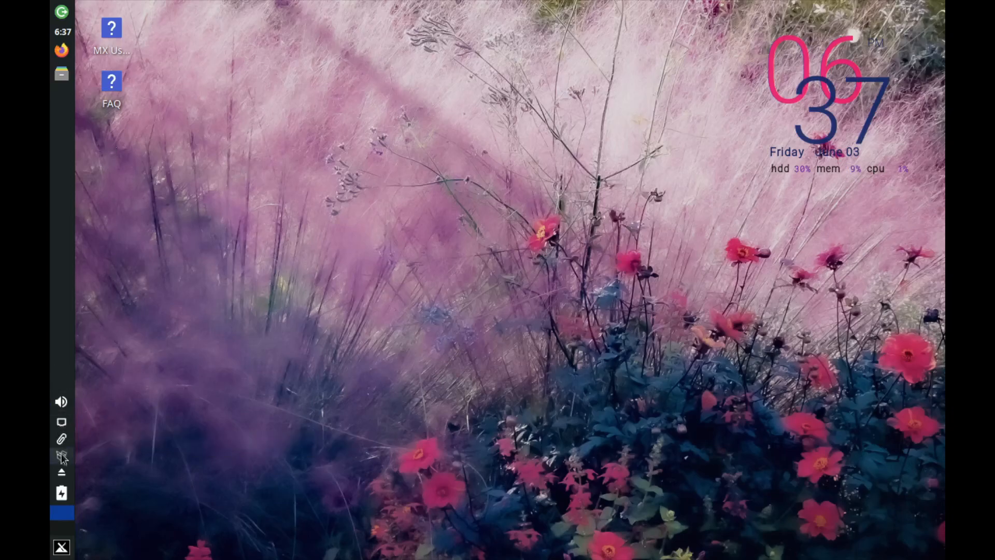
Bring up the log out options for the session and cancel without choosing any of them
left_click(62, 11)
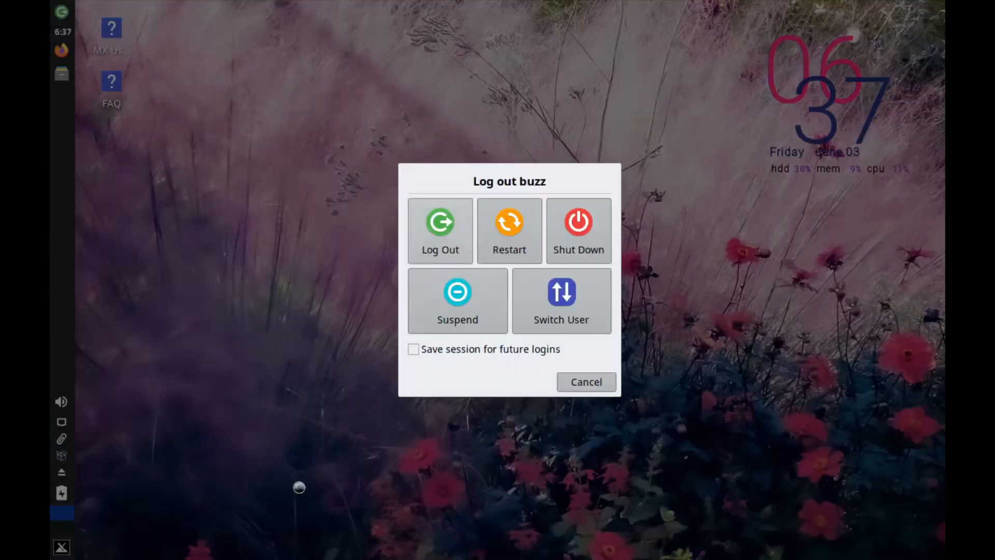
left_click(572, 383)
Check the sound server in Xfce Terminal with the command pactl info and close the terminal
left_click(61, 548)
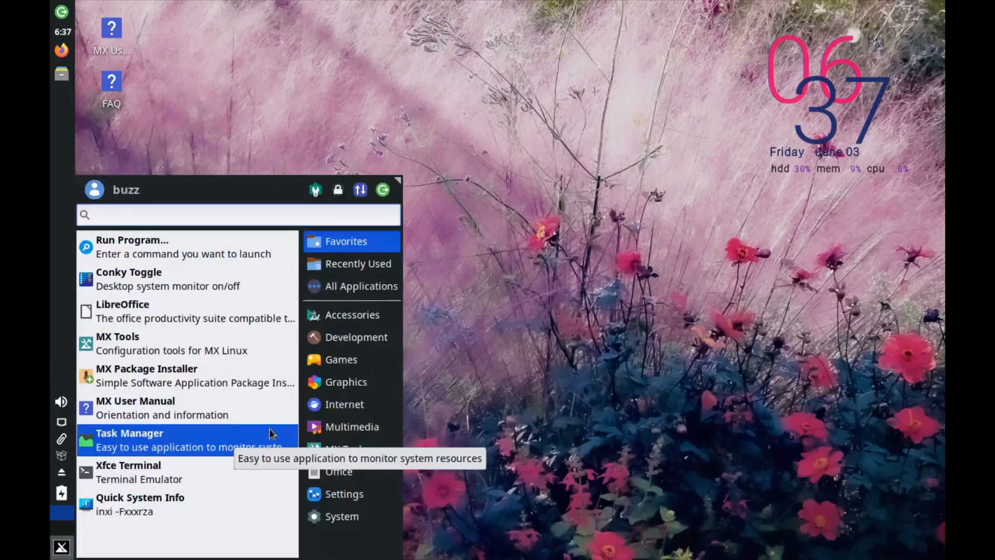
left_click(154, 469)
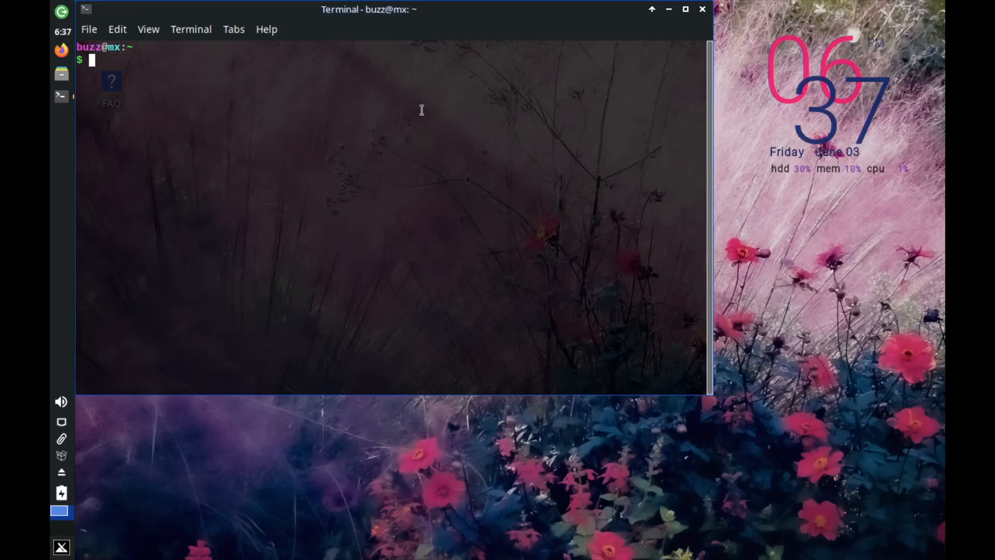
type("p")
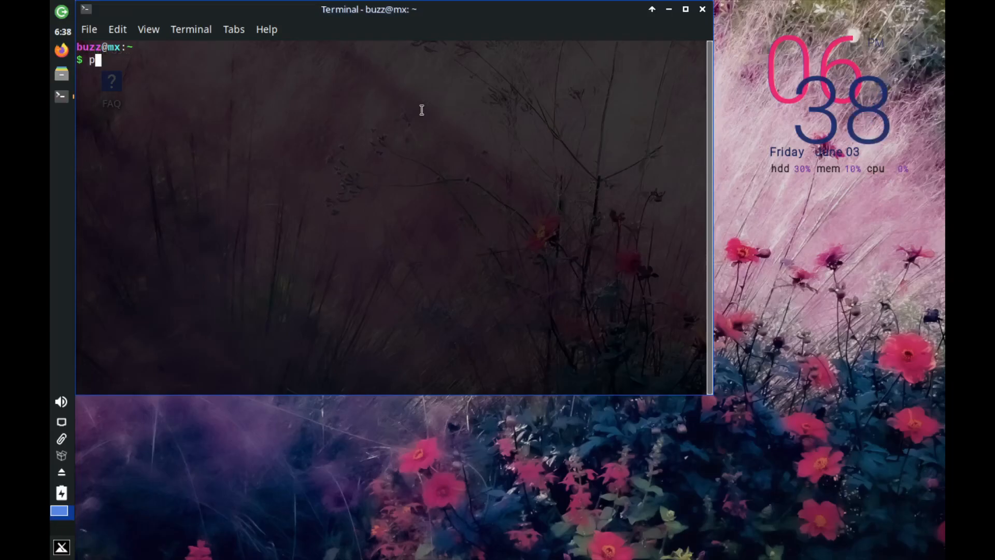
type("actl info")
key("Return")
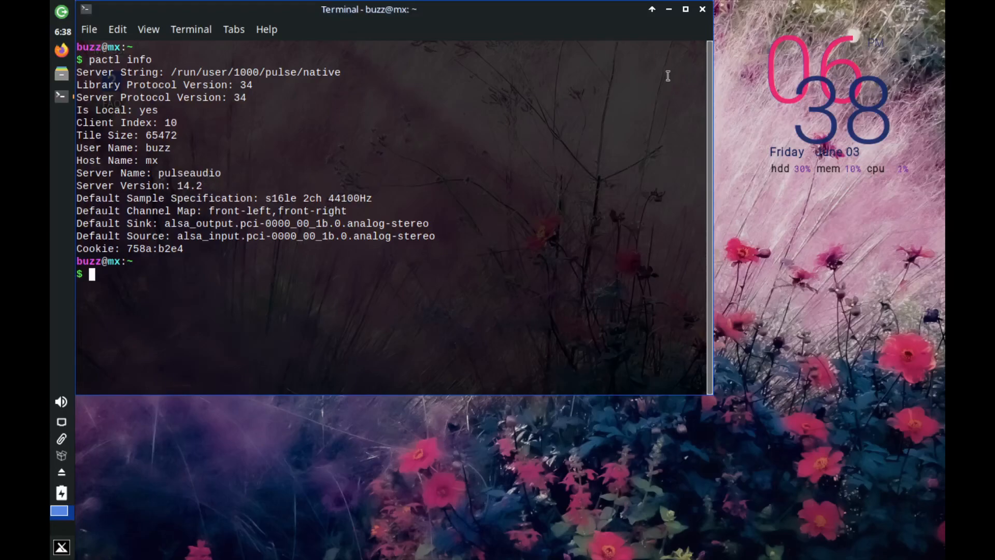
left_click(703, 10)
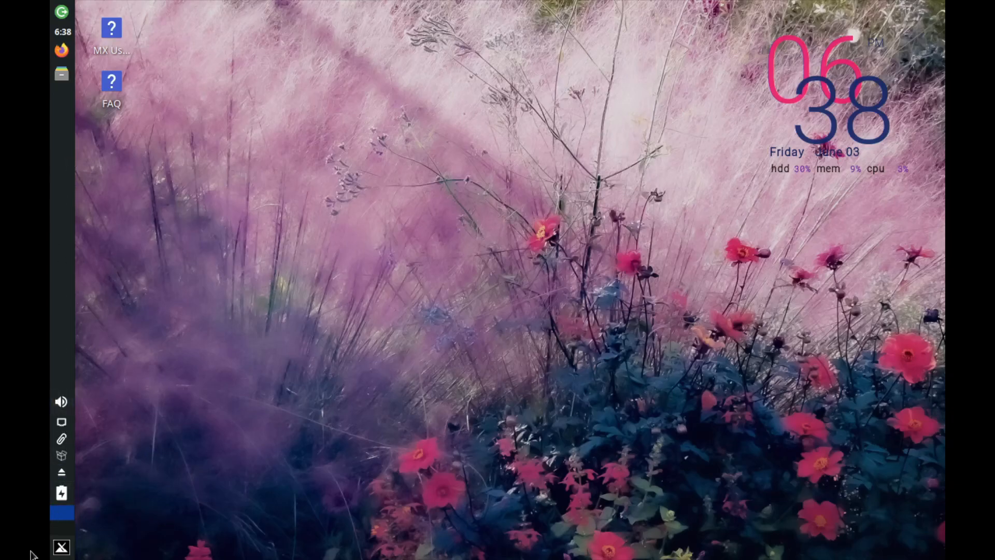
Look through the Accessories applications and open LightDM GTK+ Greeter settings, authenticating with the account password
left_click(61, 547)
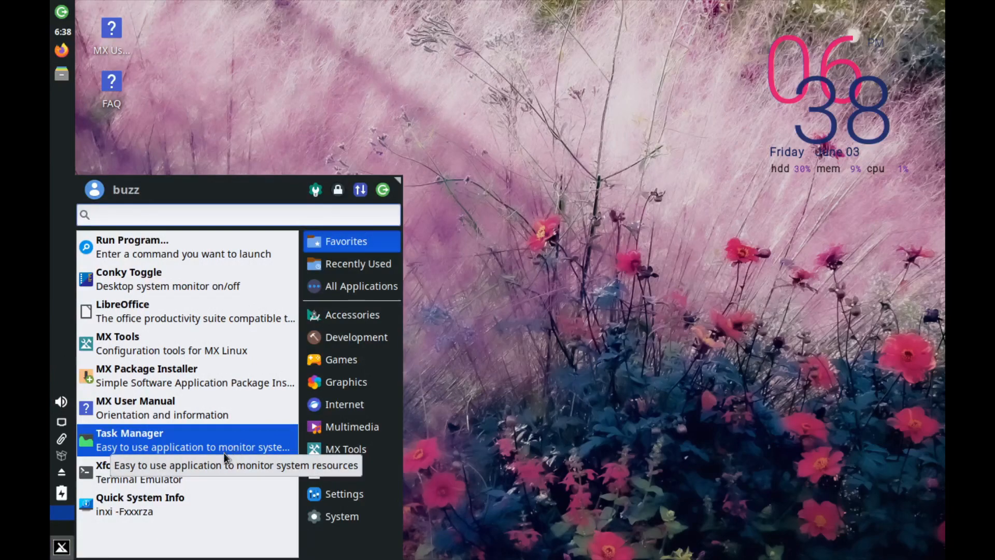
left_click(352, 317)
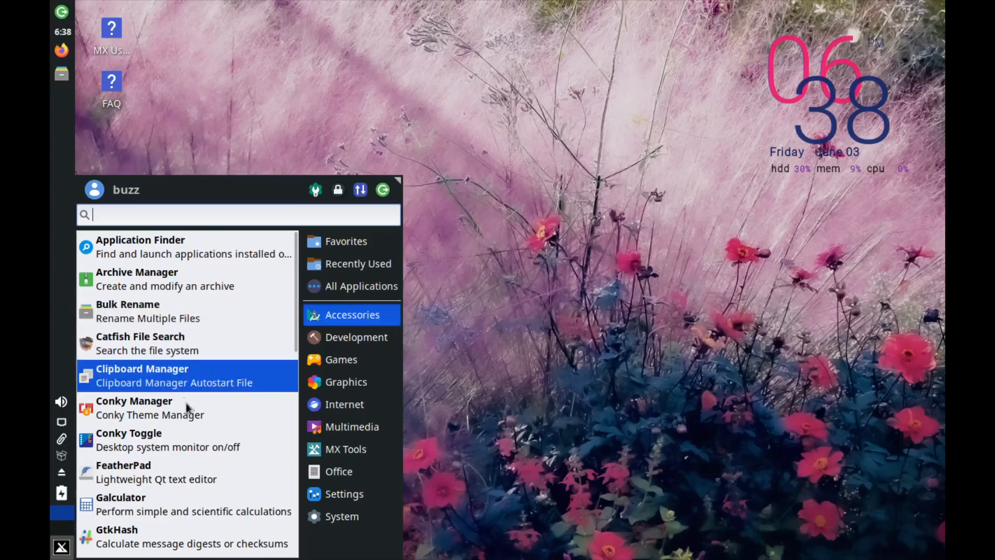
scroll(201, 424, "down", 3)
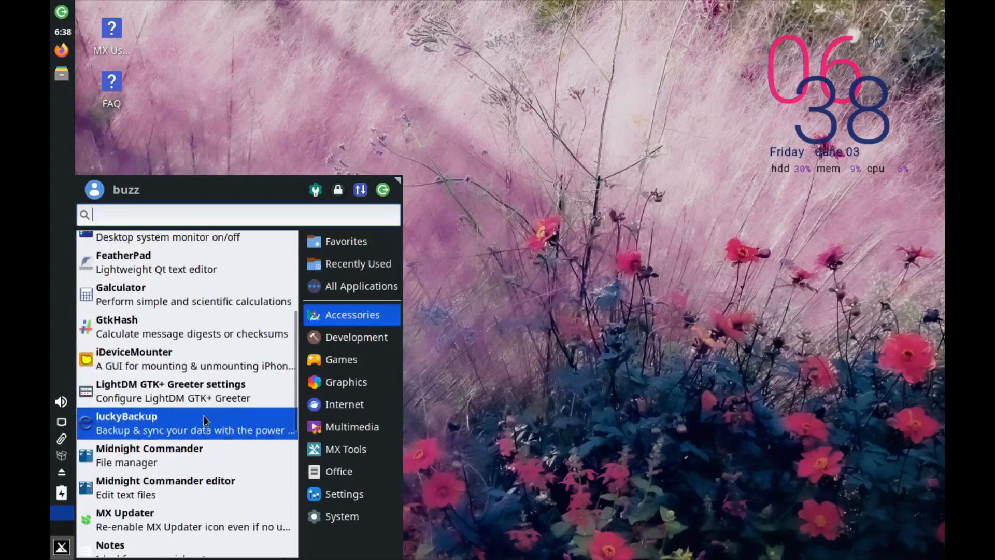
scroll(186, 269, "up", 2)
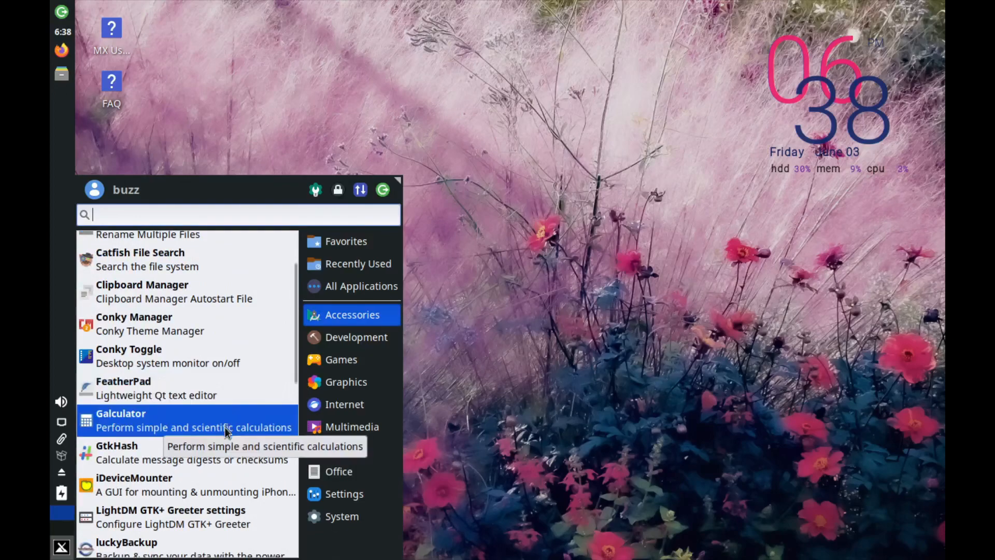
scroll(225, 428, "down", 1)
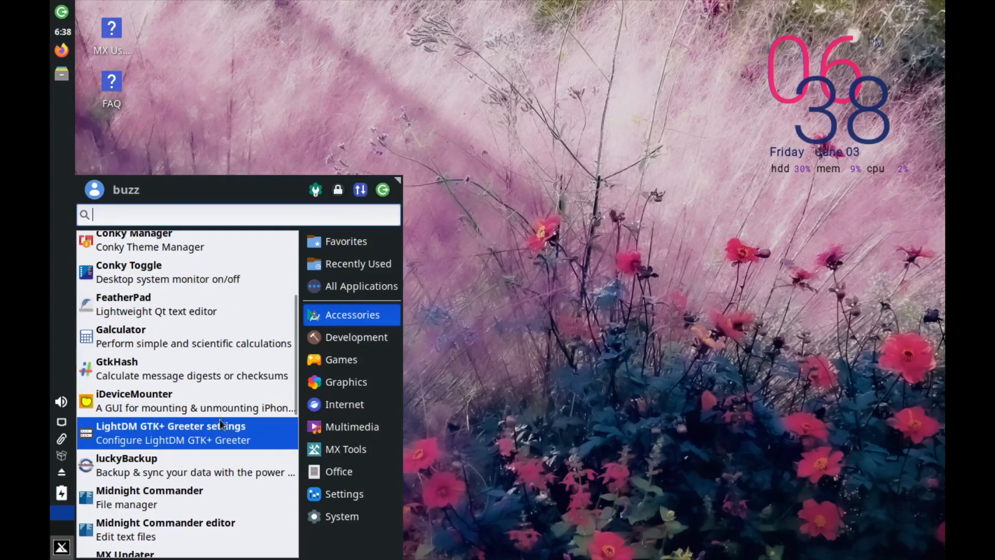
scroll(220, 422, "down", 2)
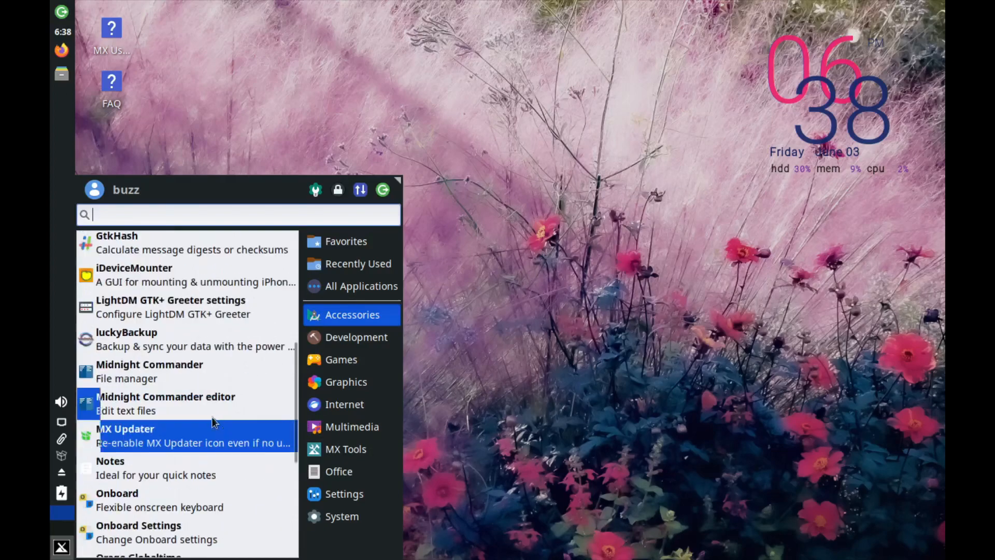
left_click(182, 309)
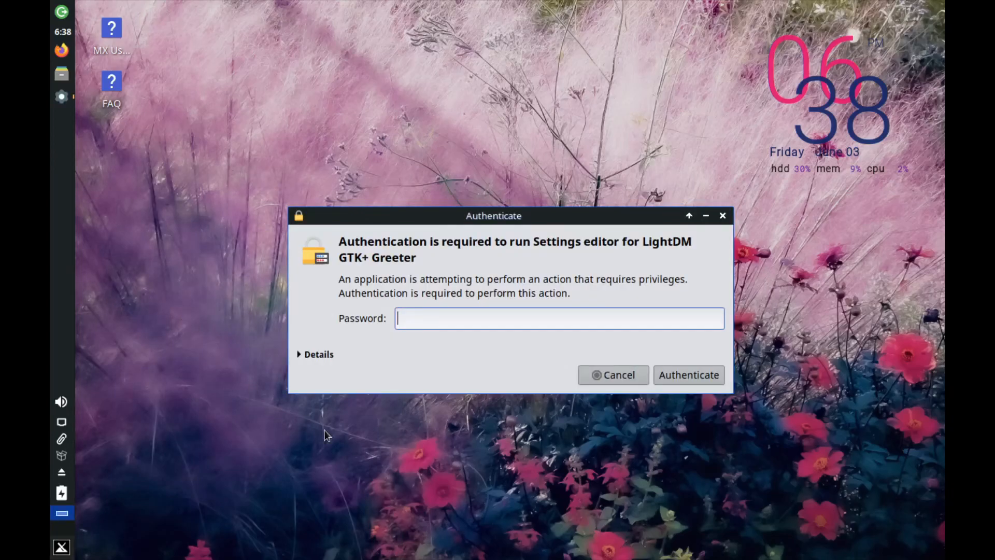
type("••••••")
key("Return")
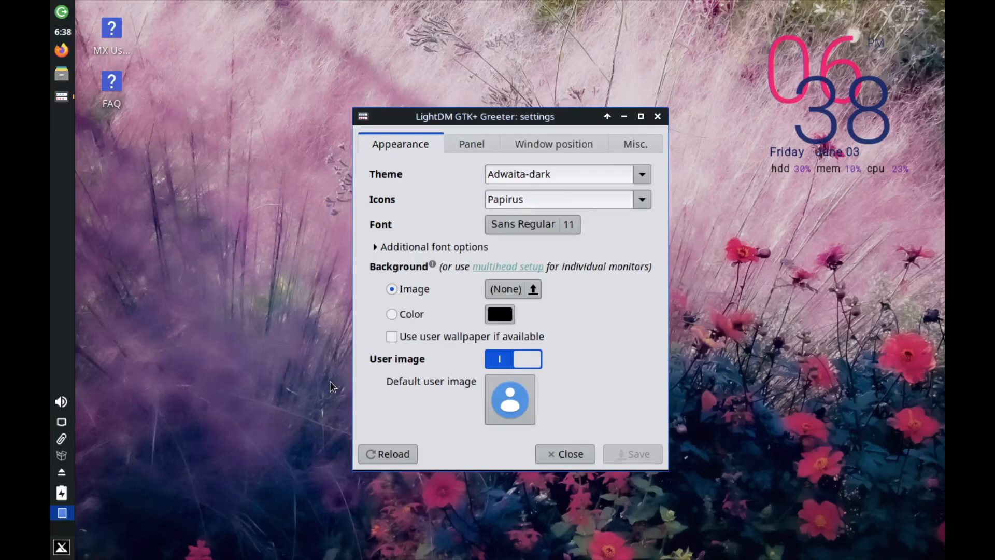
View the available themes and icon sets for the login greeter without changing either selection
left_click(645, 175)
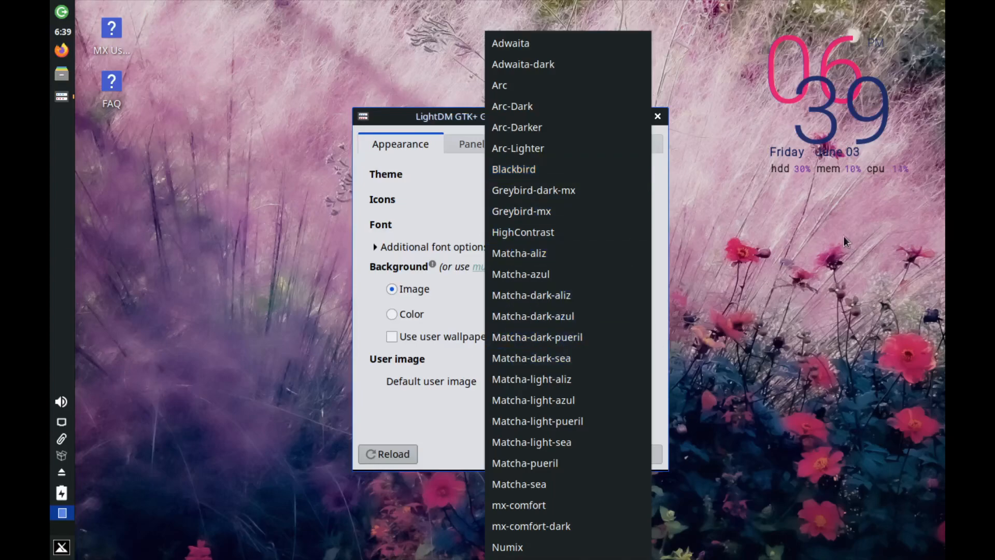
left_click(724, 170)
left_click(641, 200)
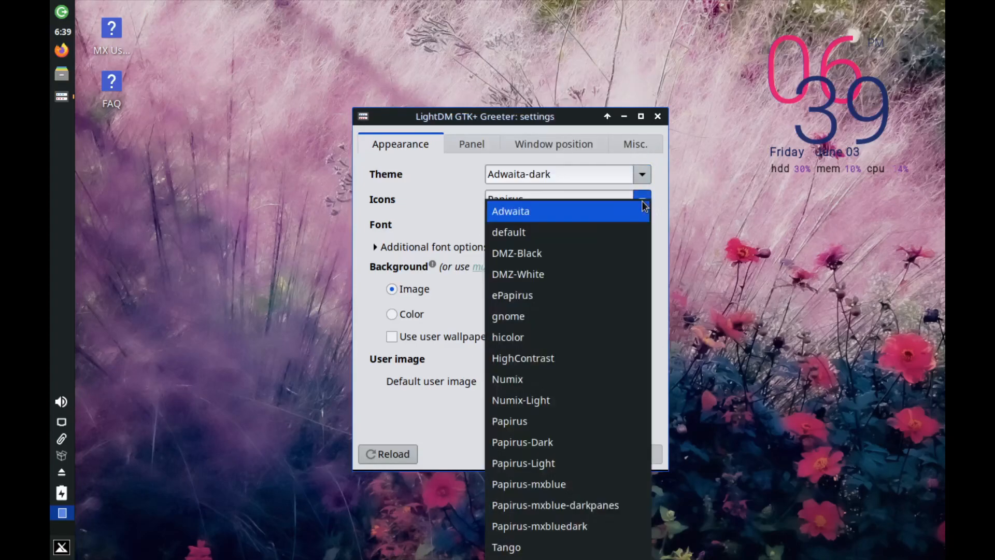
left_click(725, 299)
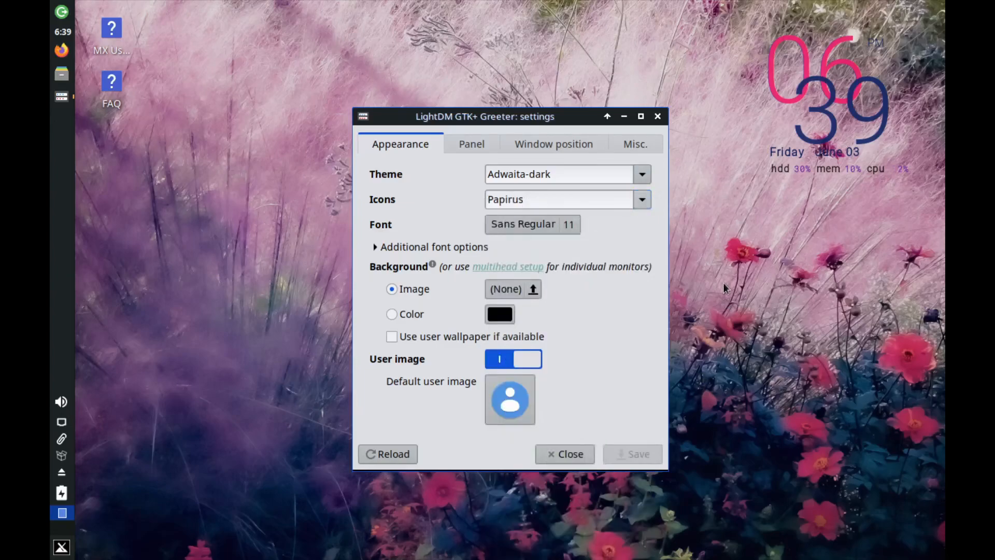
Review the greeter's Panel, Window position and Misc. settings, including the reader choices, and close the settings window
left_click(463, 144)
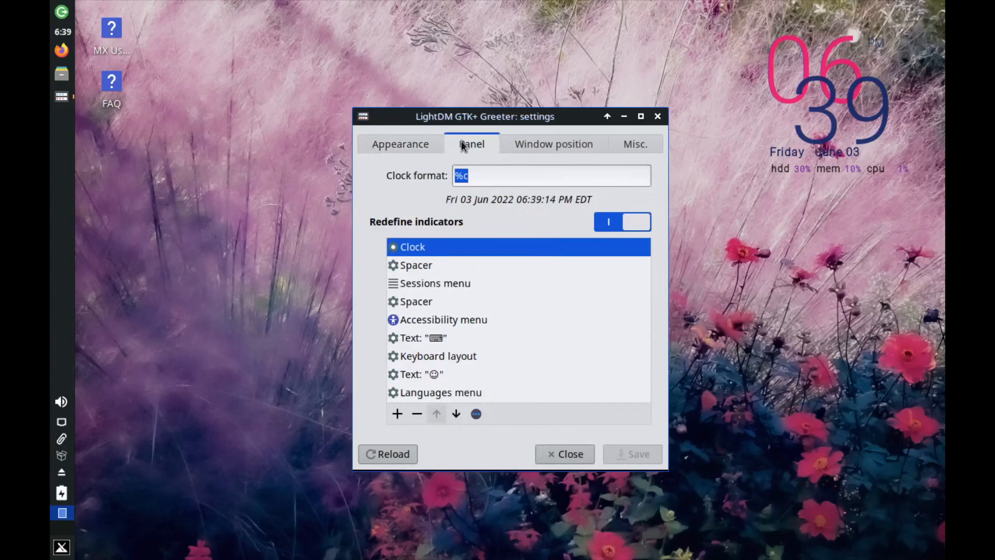
left_click(578, 144)
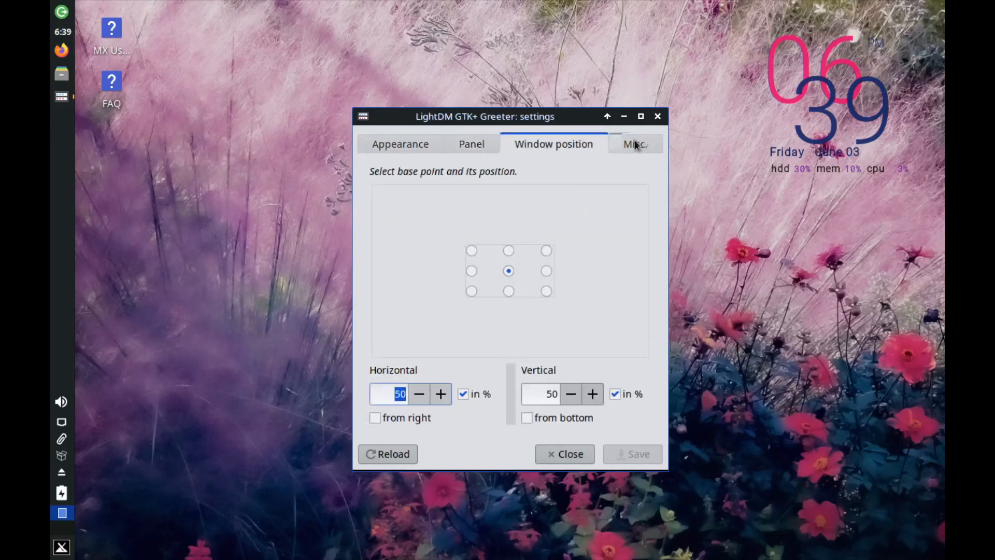
left_click(460, 146)
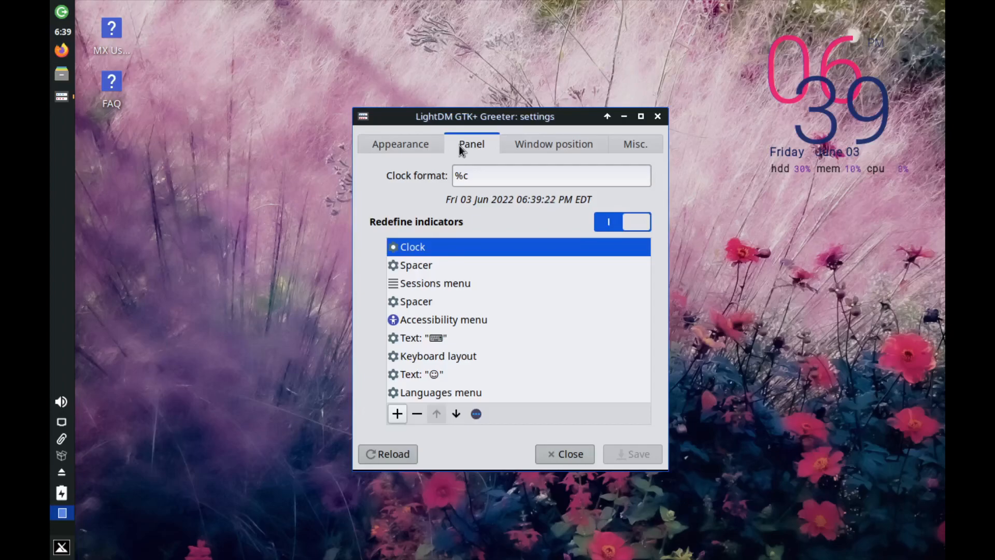
left_click(412, 266)
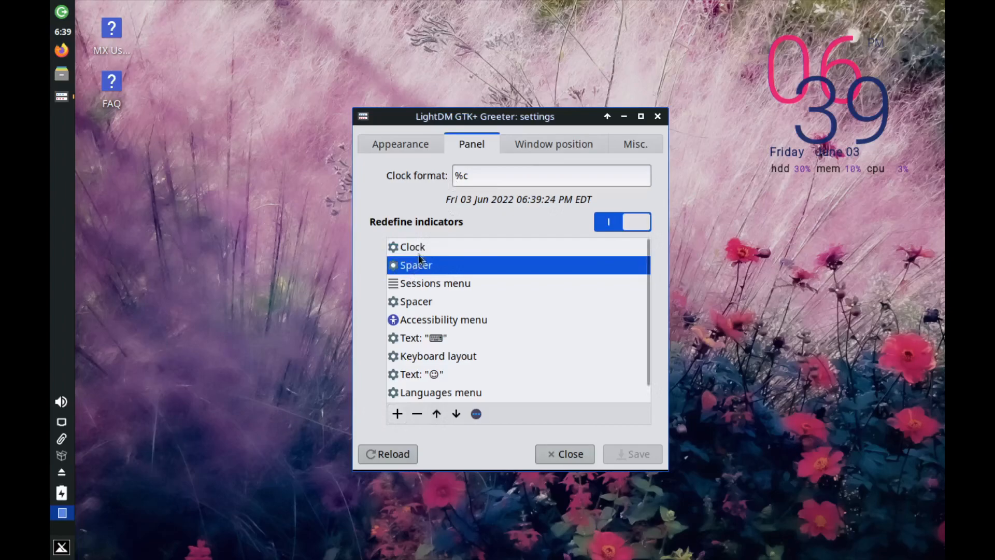
left_click(421, 253)
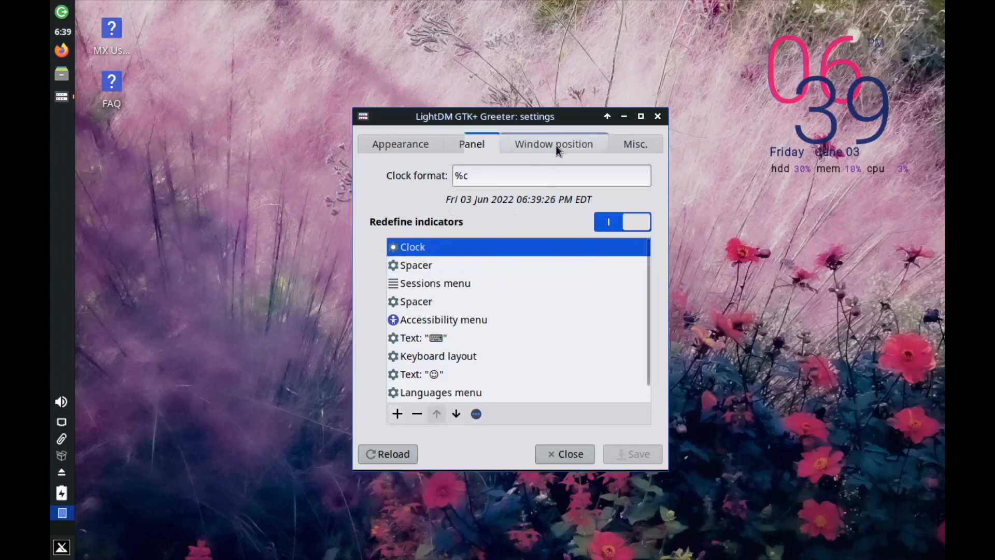
left_click(556, 144)
left_click(629, 144)
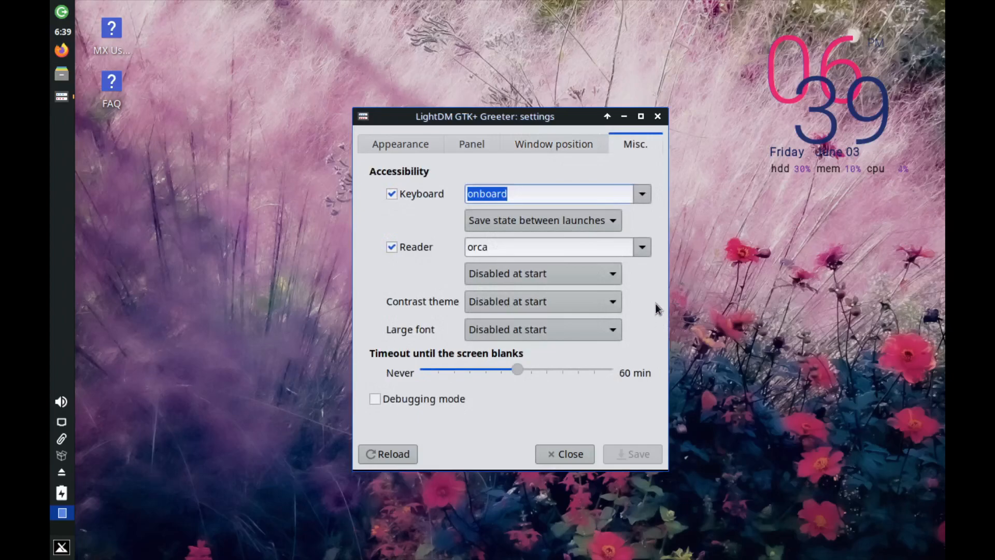
left_click(642, 247)
left_click(642, 247)
left_click(658, 117)
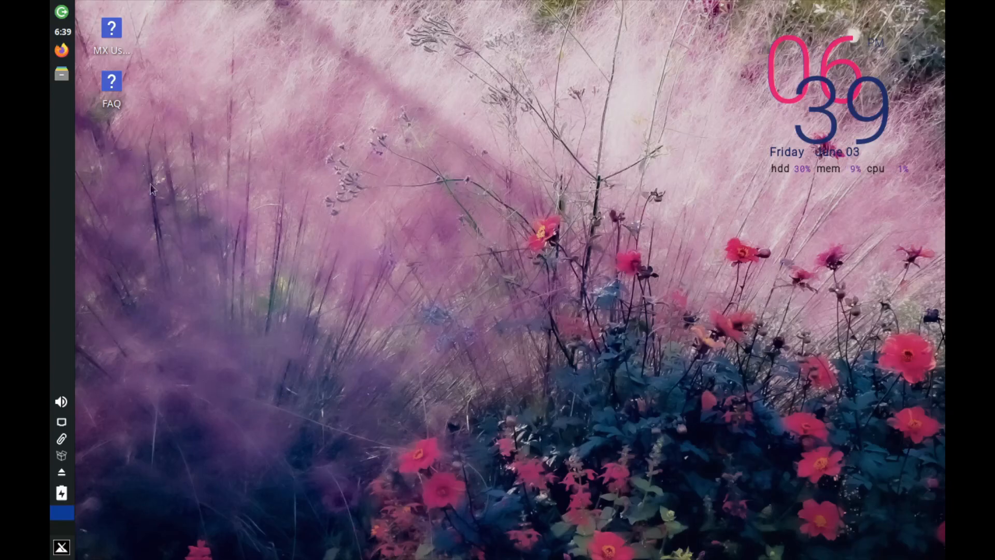
Look through the Development, Games and Graphics applications, and open LazPaint in a maximized window
left_click(62, 547)
left_click(381, 338)
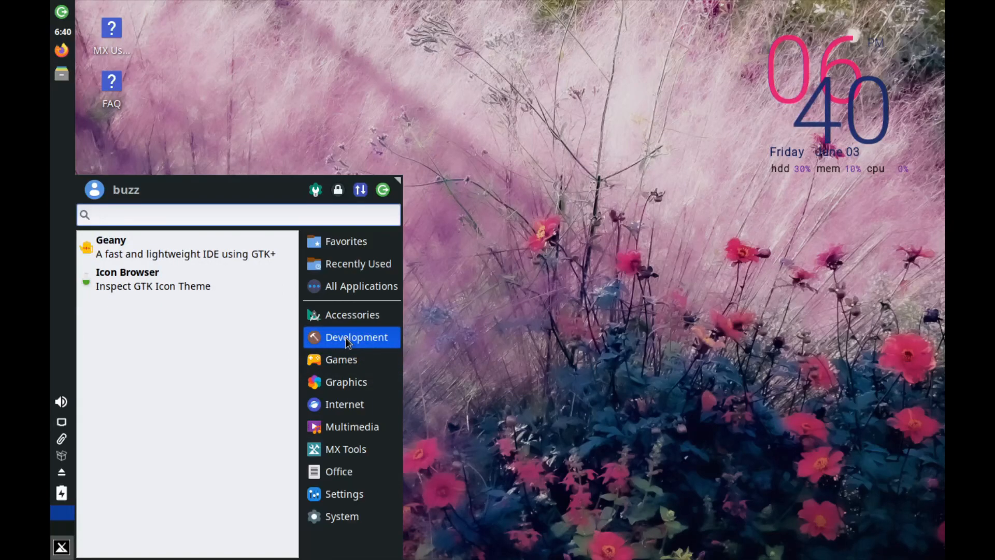
left_click(351, 363)
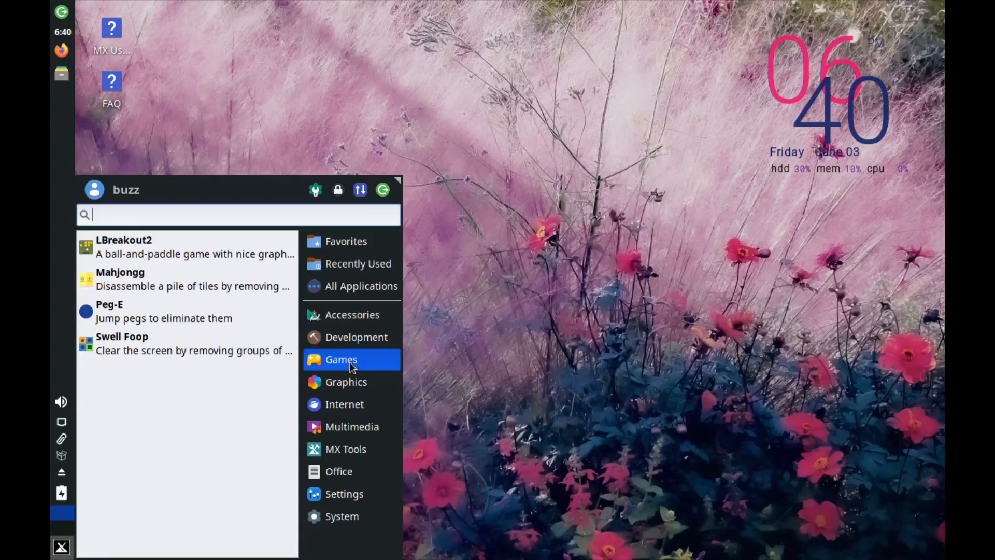
left_click(357, 386)
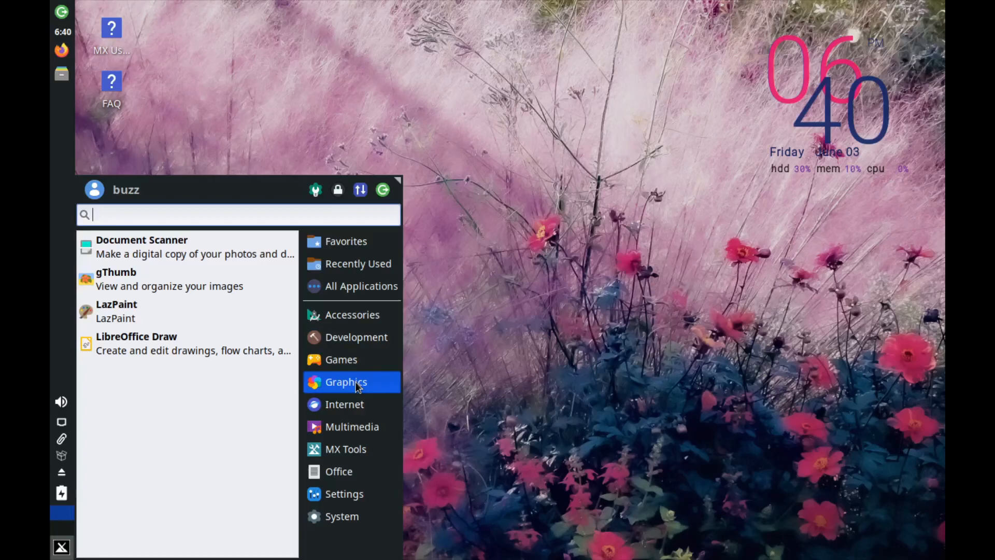
left_click(132, 315)
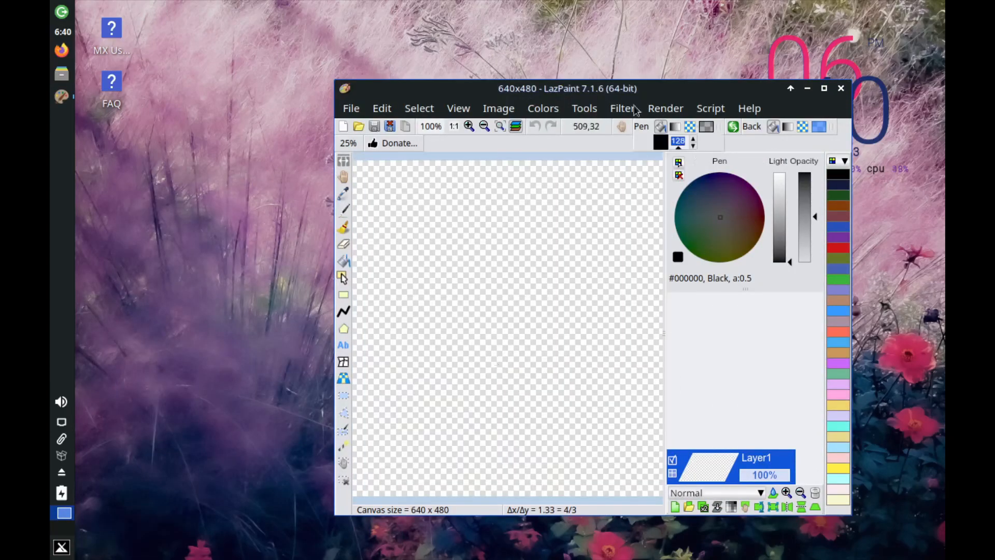
double_click(608, 93)
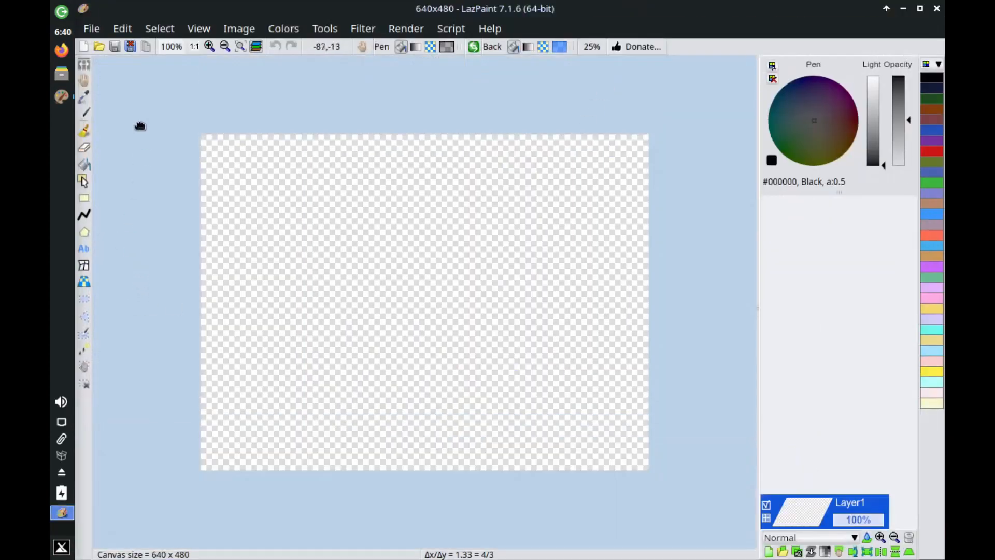
Draw a looping freehand Pen stroke across the middle of the canvas and Floodfill its upper loop in black
mouse_move(87, 129)
mouse_move(83, 164)
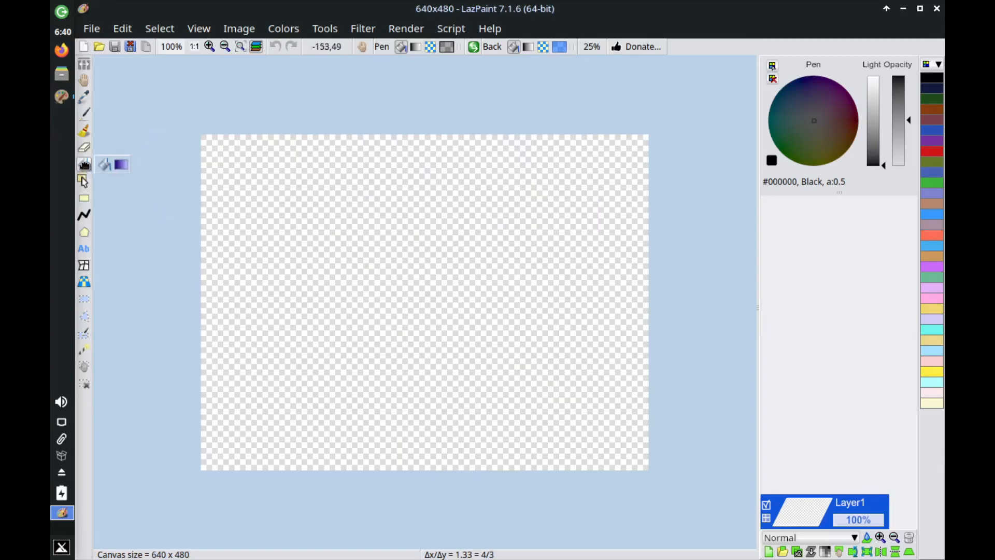
left_click(79, 114)
mouse_move(319, 207)
left_mouse_down()
mouse_move(482, 279)
mouse_move(474, 310)
left_mouse_up()
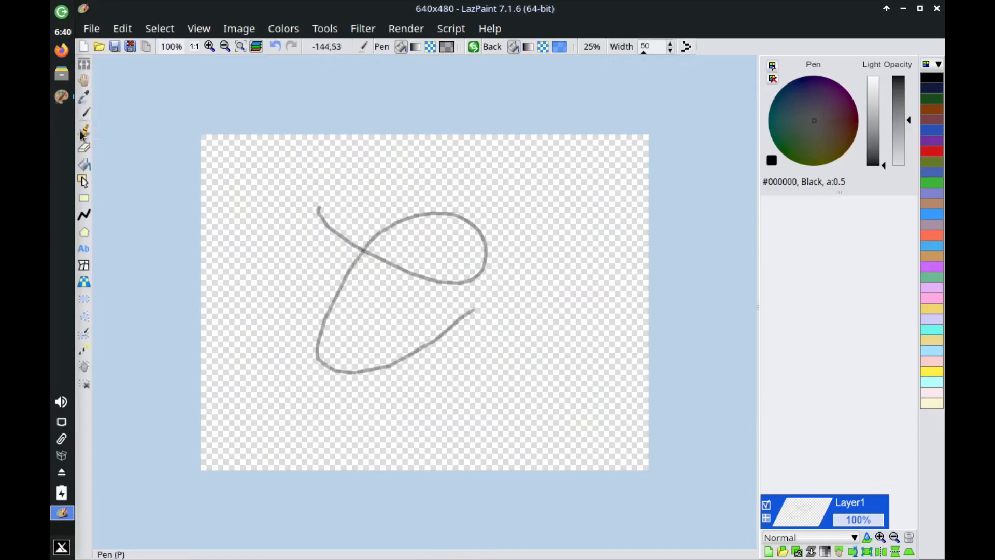
left_click(85, 164)
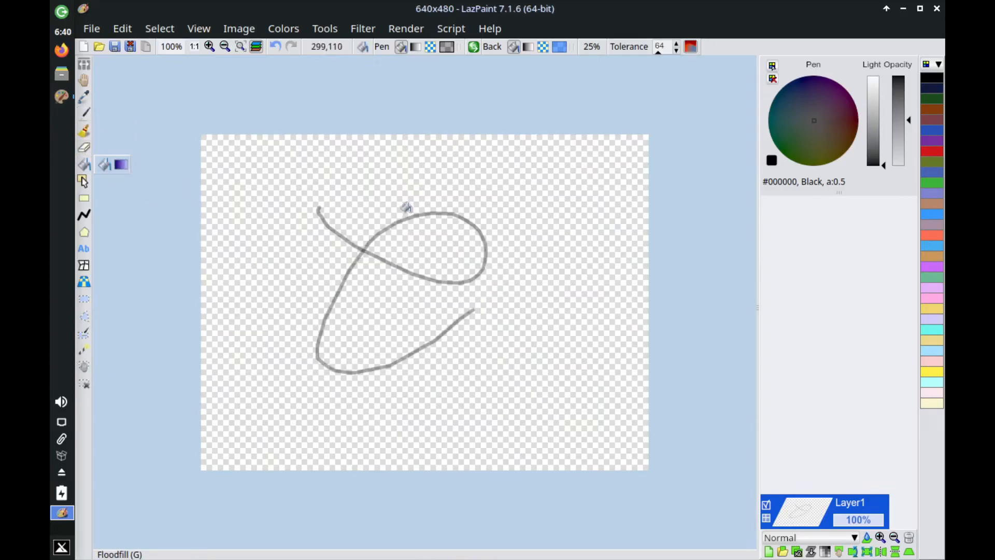
left_click(424, 236)
Close LazPaint without saving the modified bitmap
left_click(937, 8)
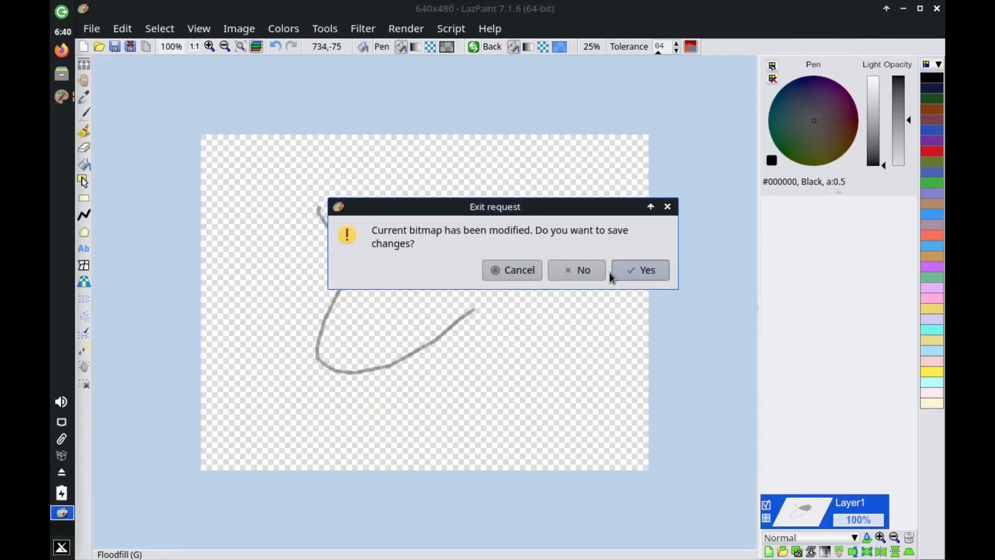
left_click(583, 274)
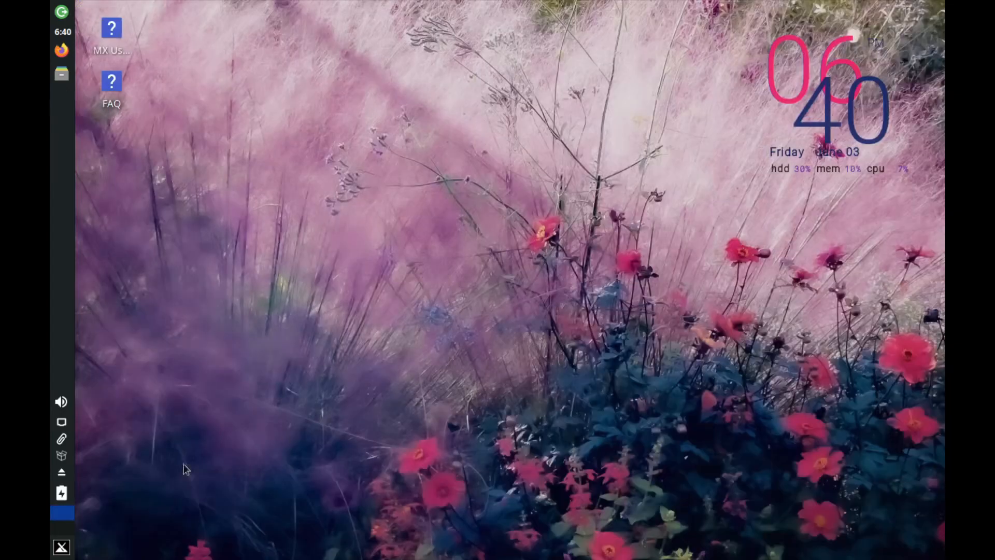
Open GNOME PPP from the Internet applications, view its modem setup, and quit the dialup tool
left_click(59, 548)
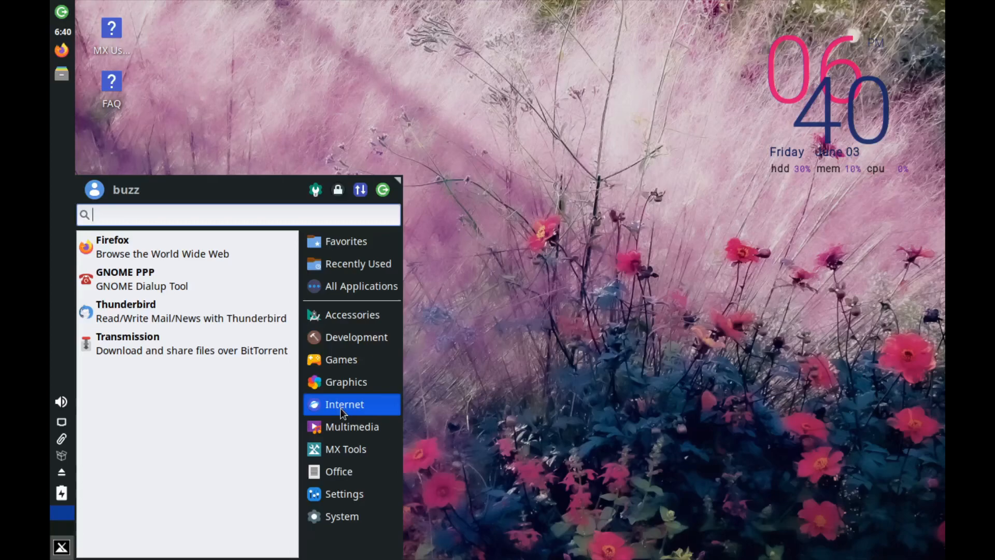
left_click(159, 284)
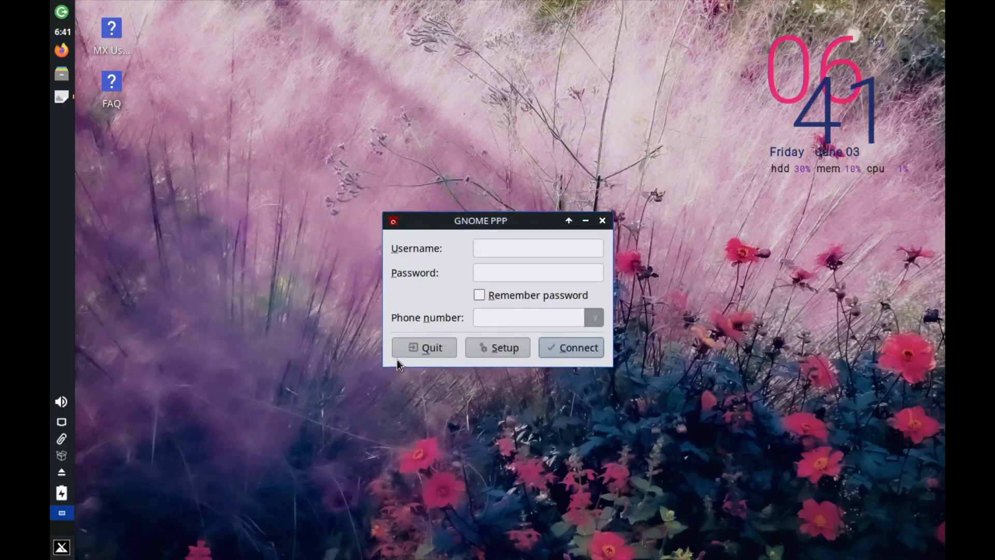
left_click(505, 347)
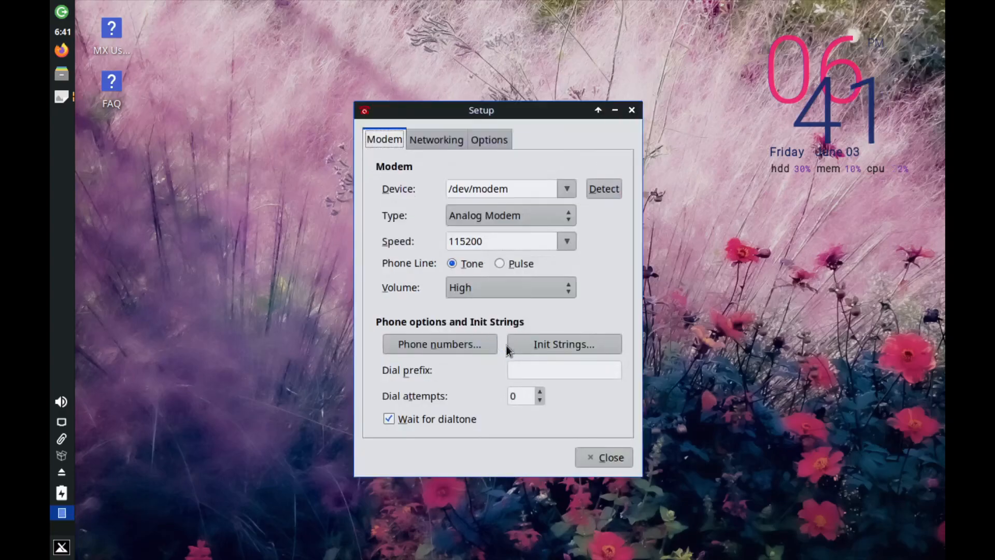
left_click(632, 111)
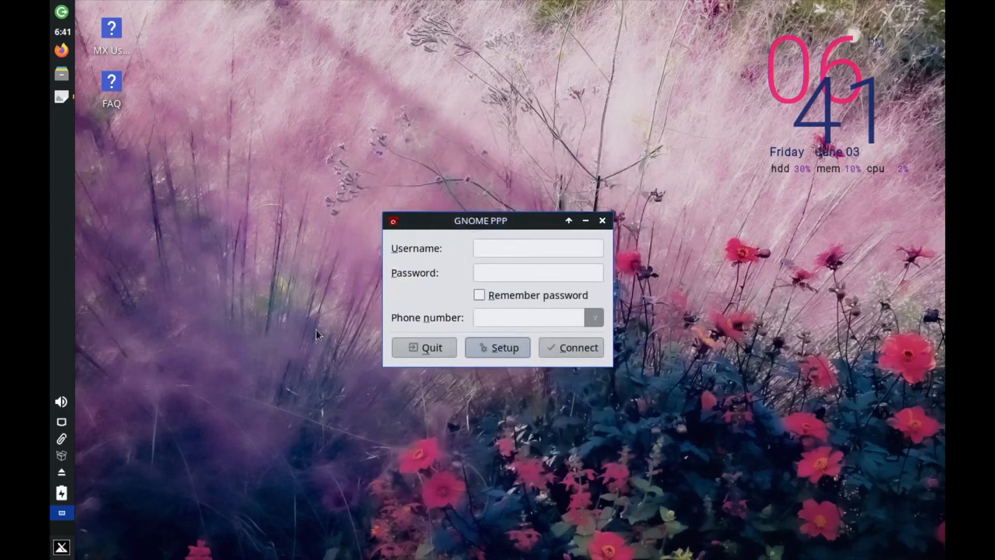
left_click(429, 347)
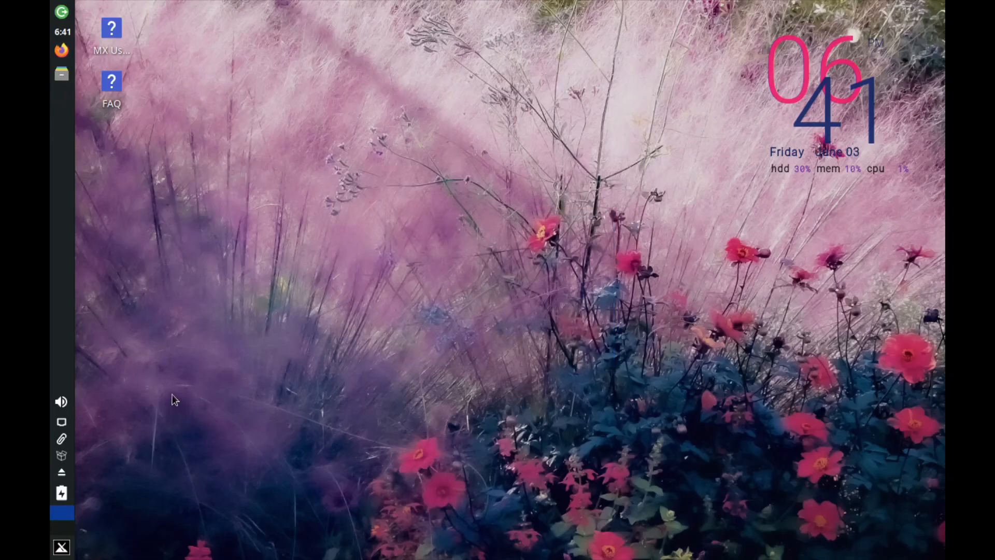
Look through the Internet, Multimedia and MX Tools application categories
left_click(61, 547)
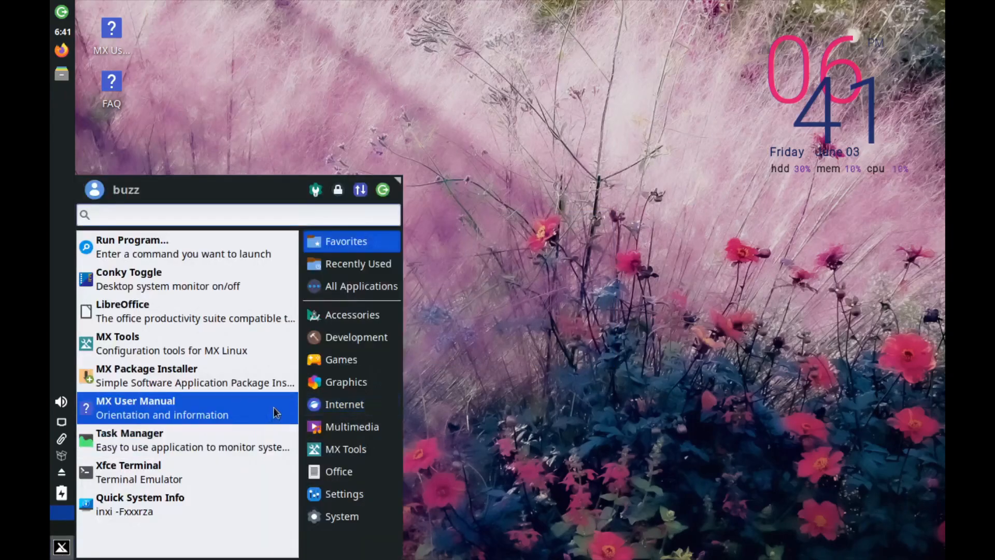
left_click(365, 386)
left_click(352, 404)
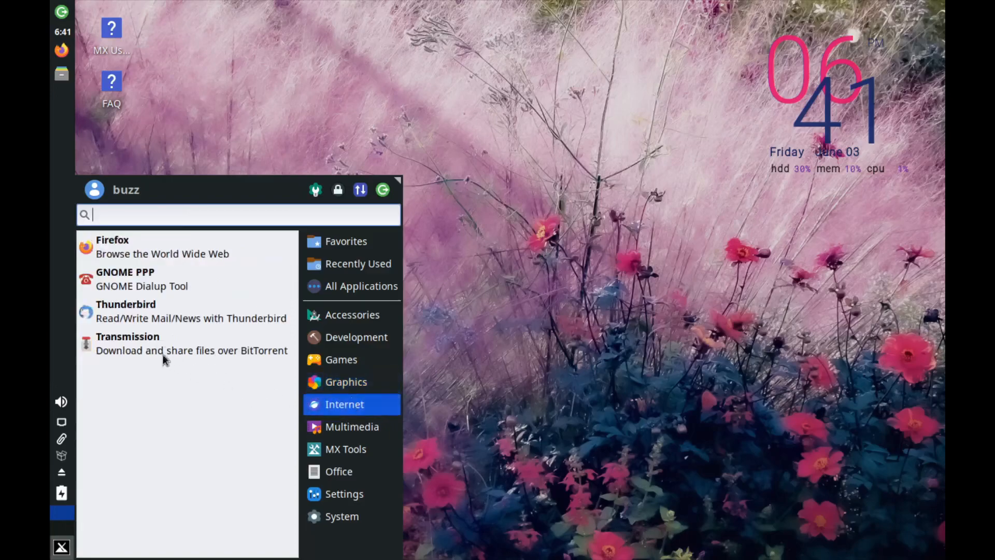
left_click(343, 428)
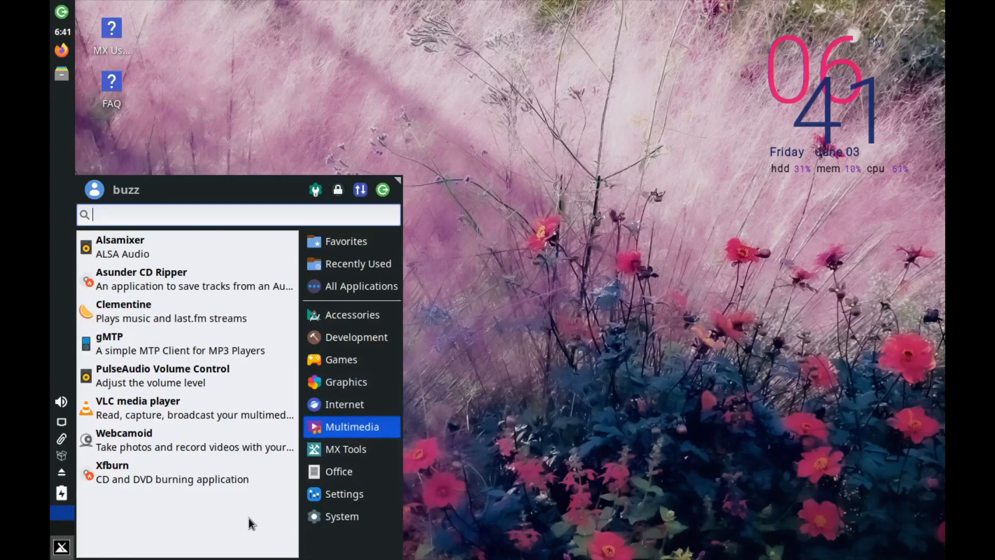
left_click(330, 452)
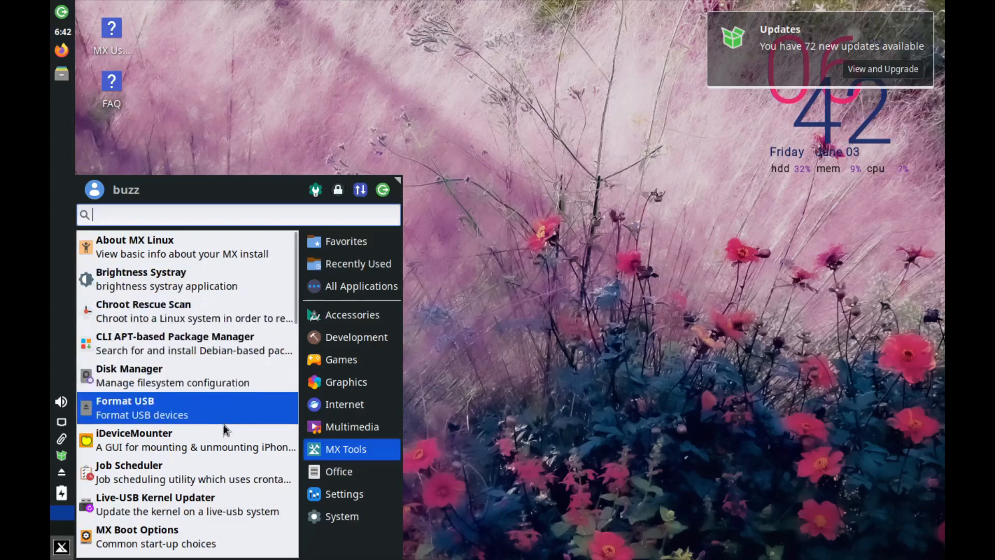
scroll(224, 425, "down", 2)
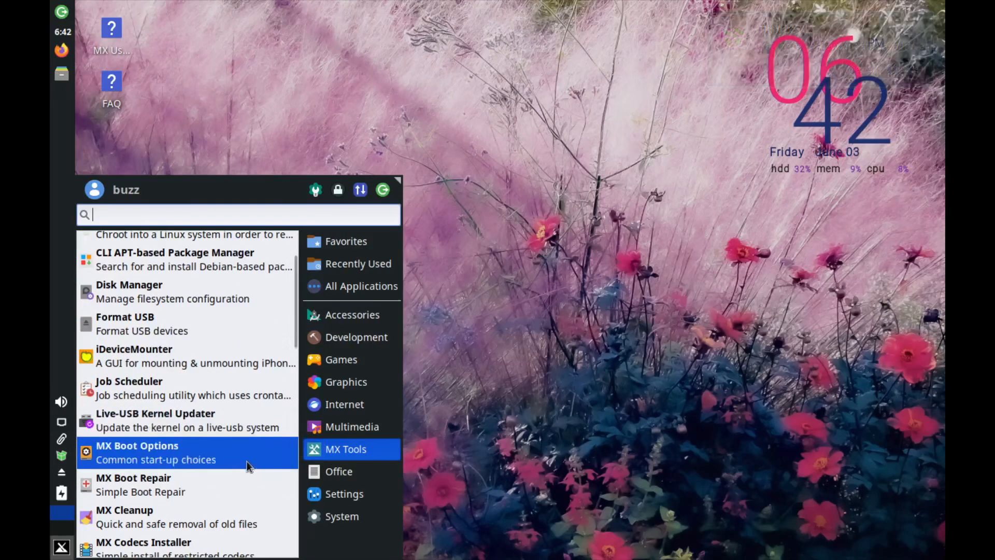
scroll(245, 437, "down", 1)
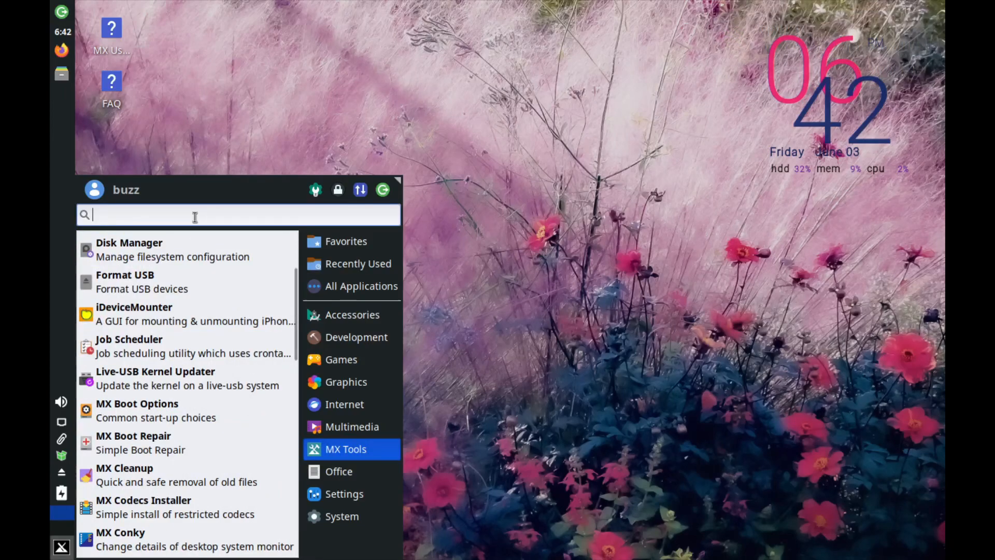
Search the applications for "kernel", run Live-USB Kernel Updater with the account password, and close its terminal
type("kernel")
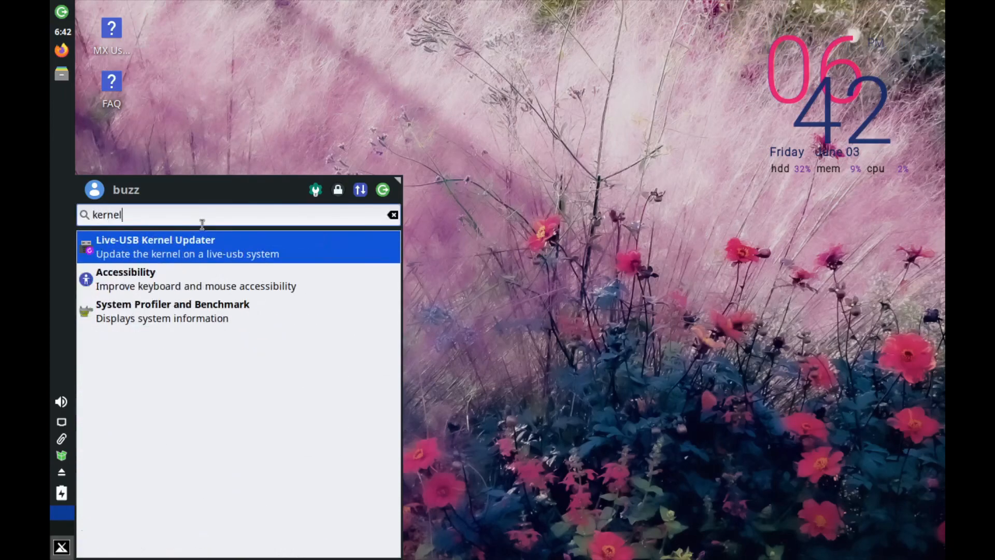
left_click(185, 247)
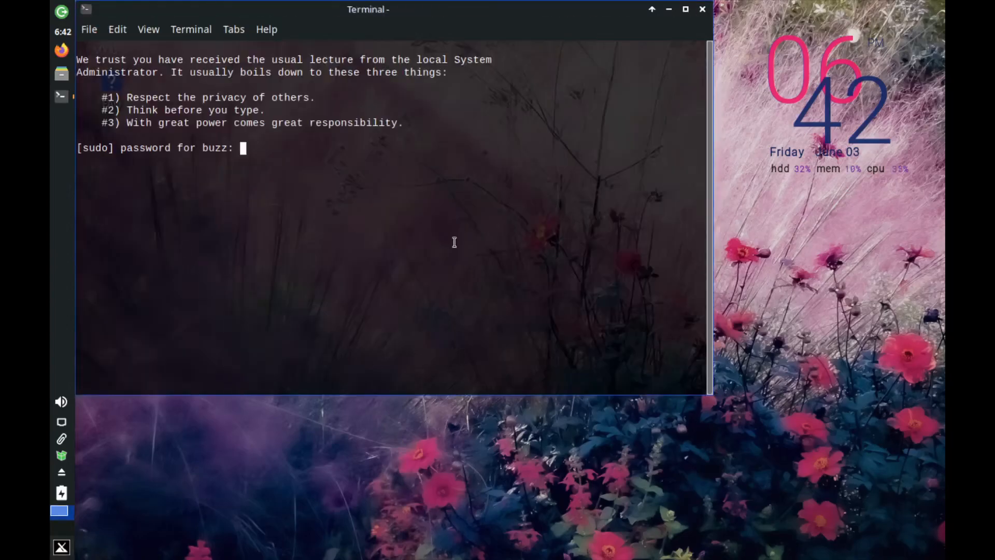
key("Return")
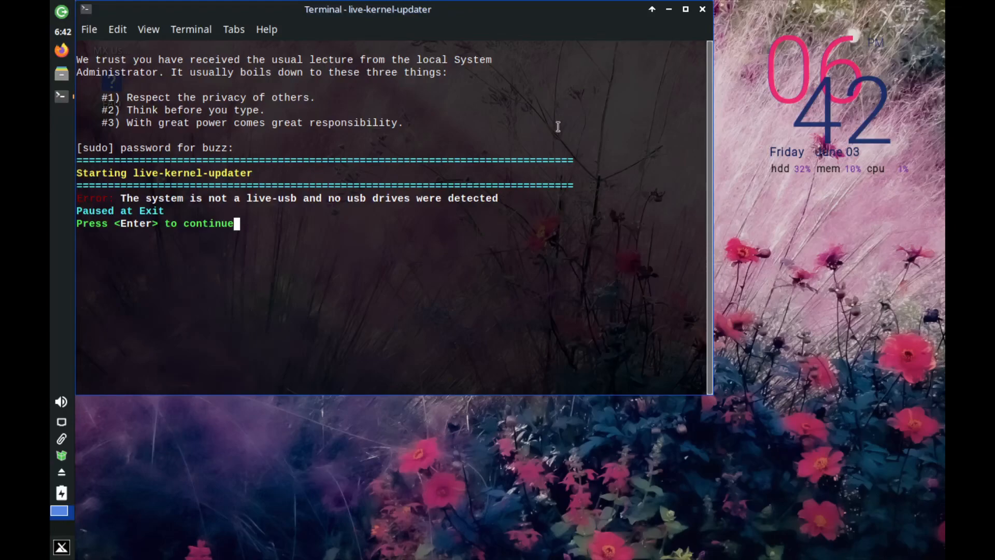
left_click(702, 9)
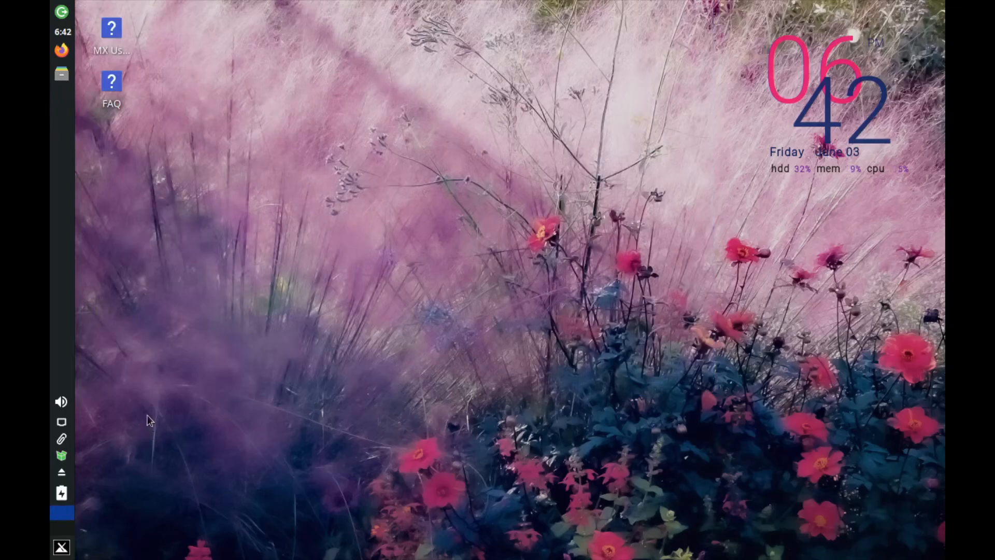
Open Xfce Terminal and upgrade all system packages with "sudo apt update && sudo apt full-upgrade -y"
left_click(62, 547)
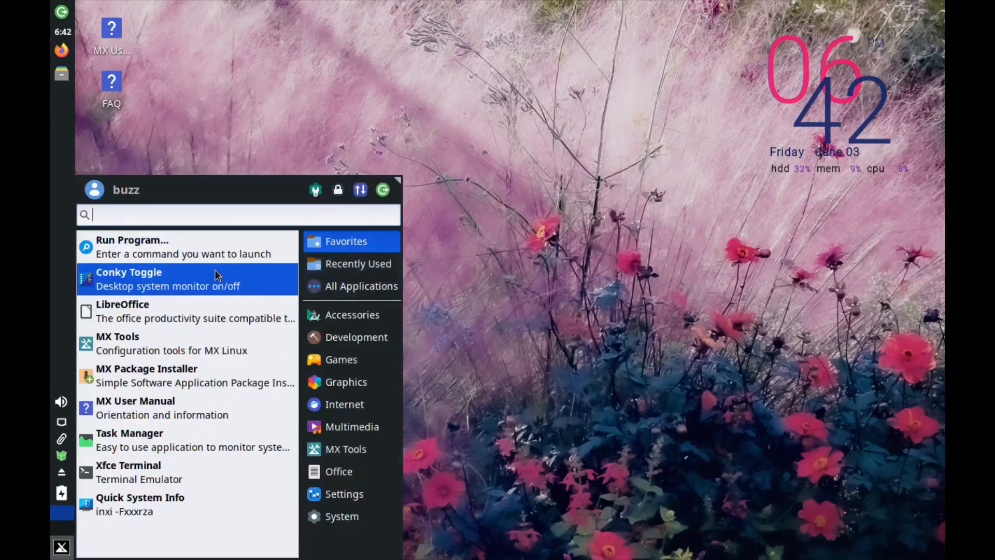
left_click(126, 479)
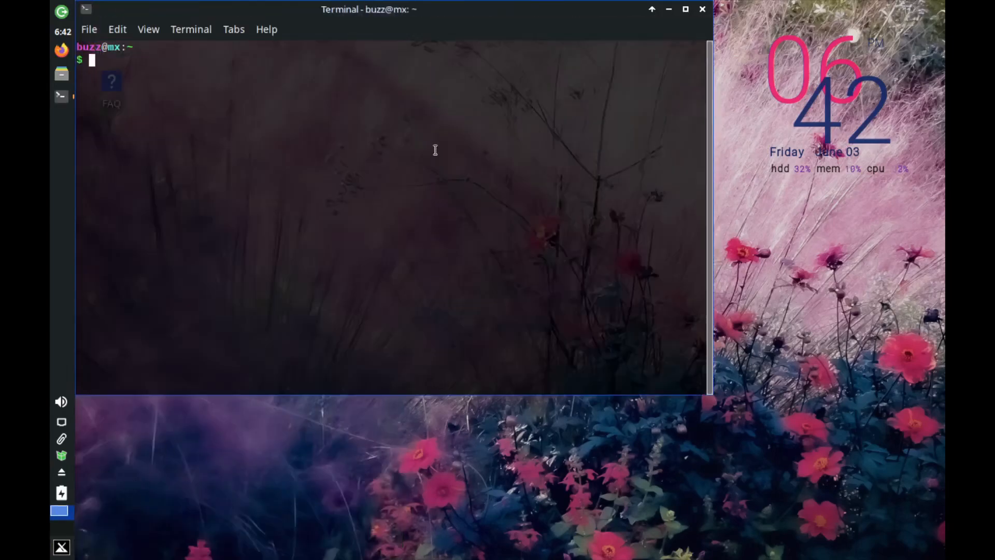
type("sudo apt update && sudo apt ")
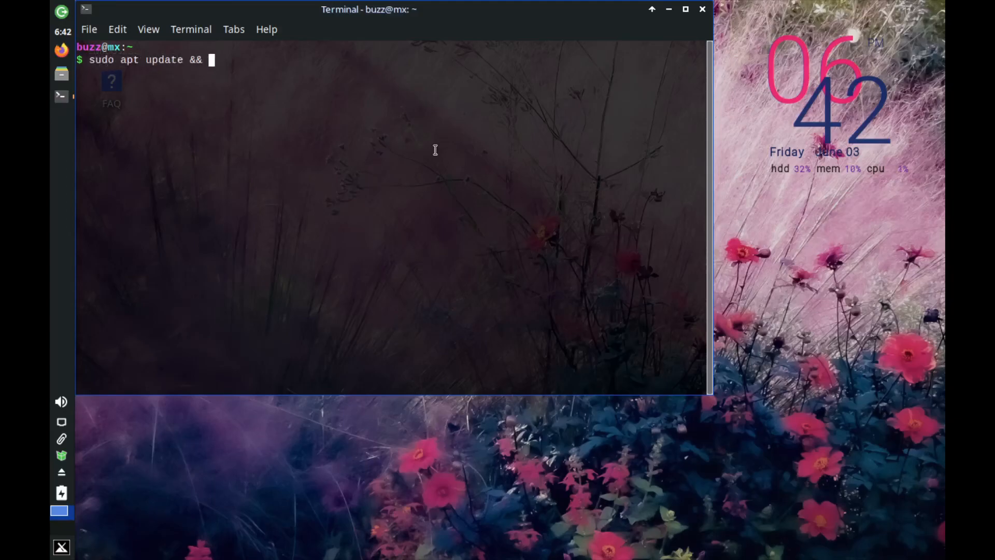
type("full-upgrade -y")
key("Return")
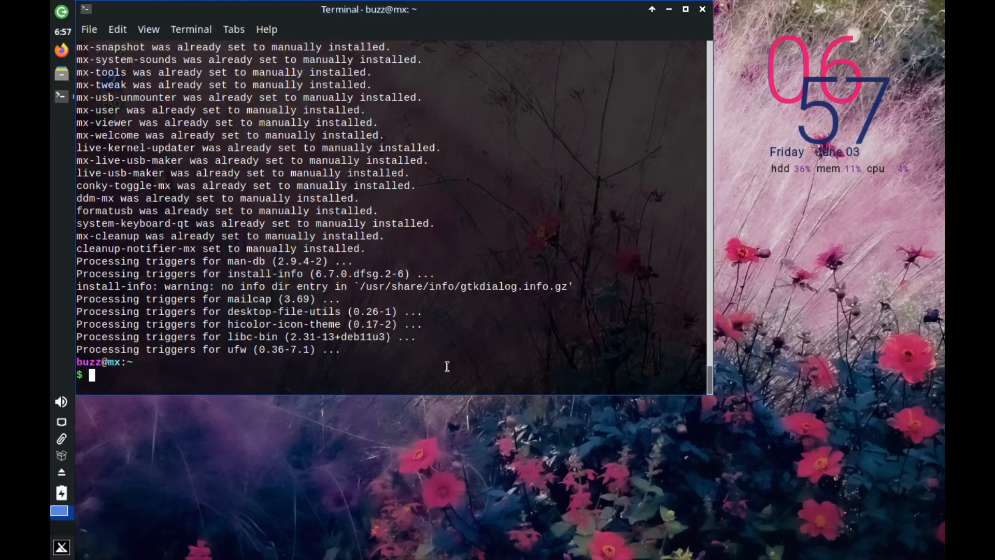
Try to install Kdenlive with the command "sudo apt install kdenlive"
type("sudo install")
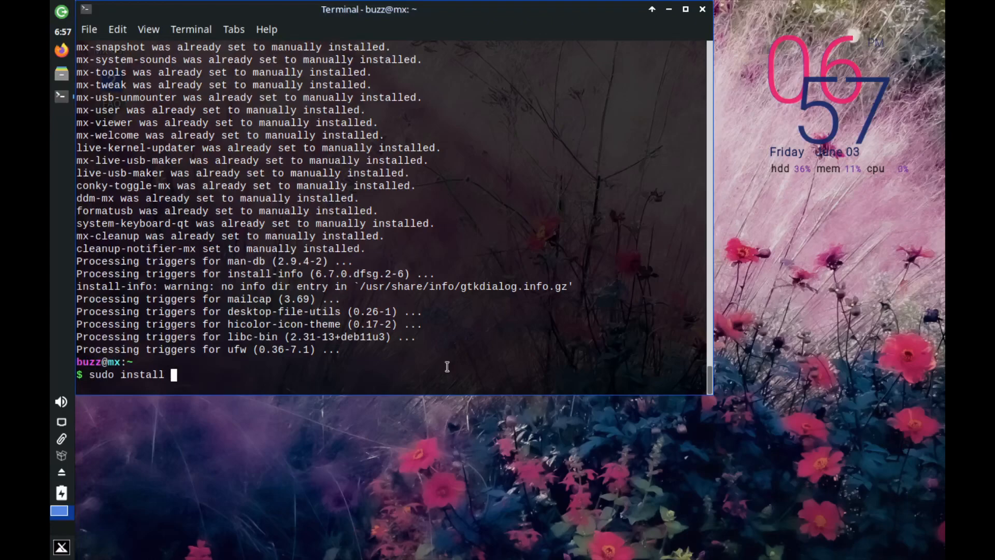
key("BackSpace")
key("BackSpace")
key("BackSpace")
key("BackSpace")
key("BackSpace")
key("BackSpace")
key("BackSpace")
key("BackSpace")
type("apt install kdenlive")
key("Return")
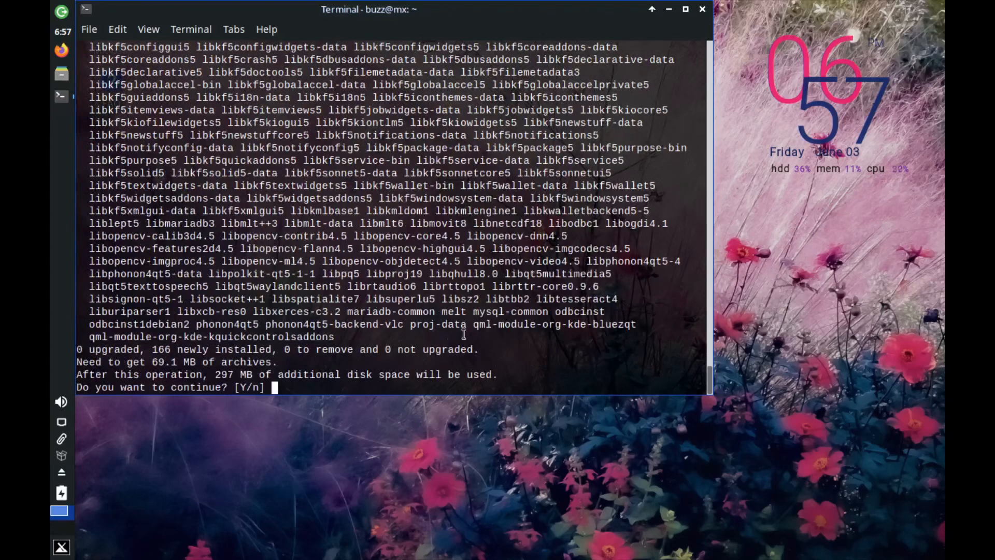
Review the suggested, recommended and new packages for the Kdenlive installation, and decline it with n
scroll(543, 365, "up", 4)
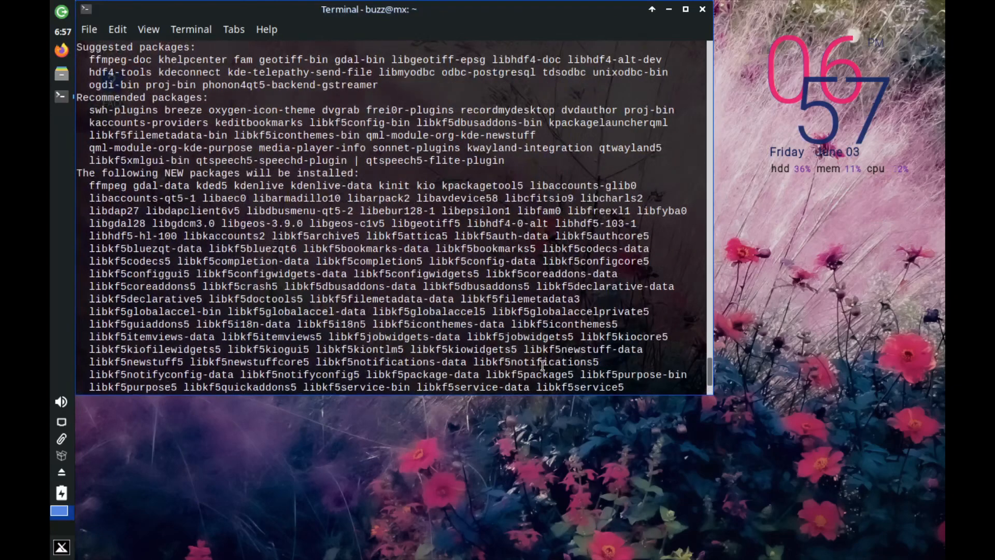
scroll(539, 360, "up", 3)
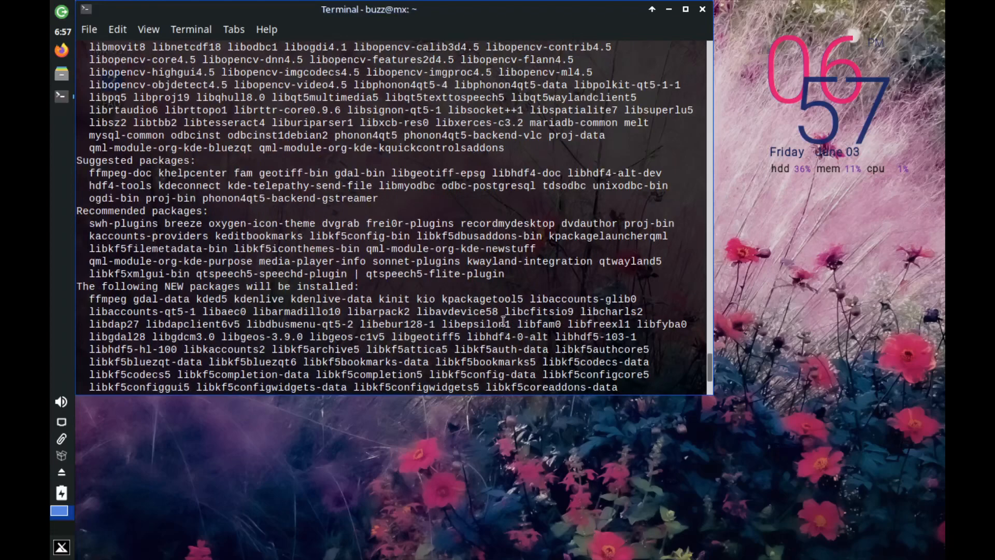
scroll(508, 324, "down", 9)
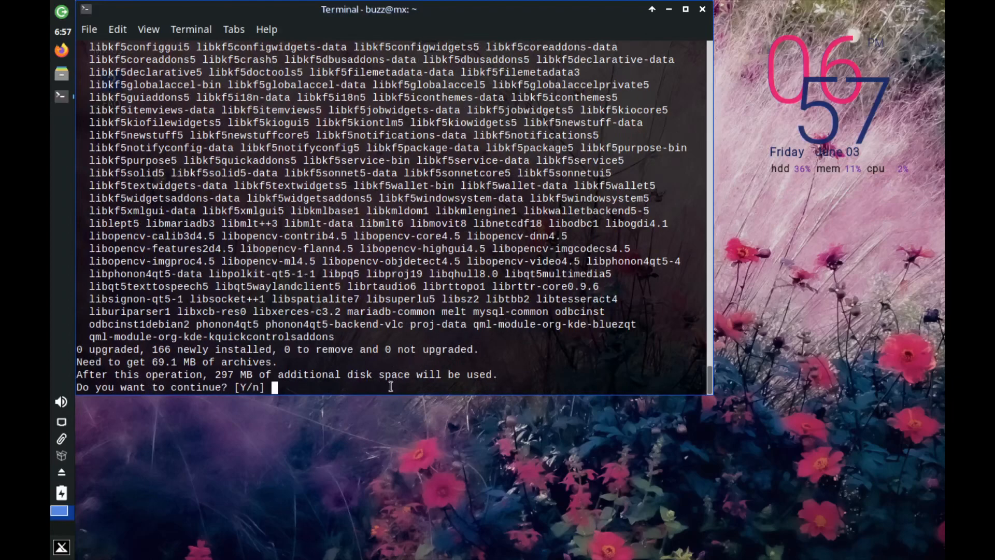
type("n")
key("Return")
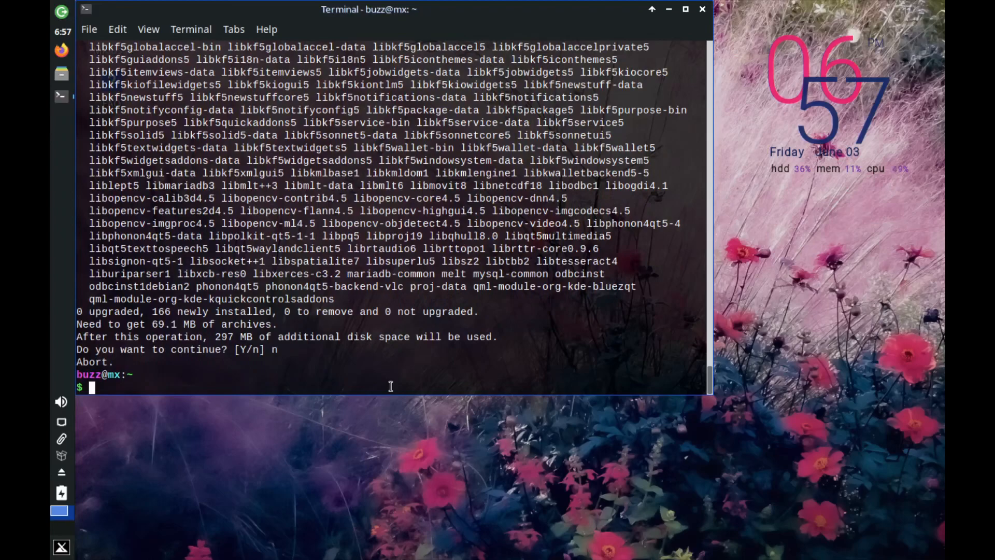
Check the Multimedia applications again and return to the terminal
left_click(60, 549)
left_click(356, 429)
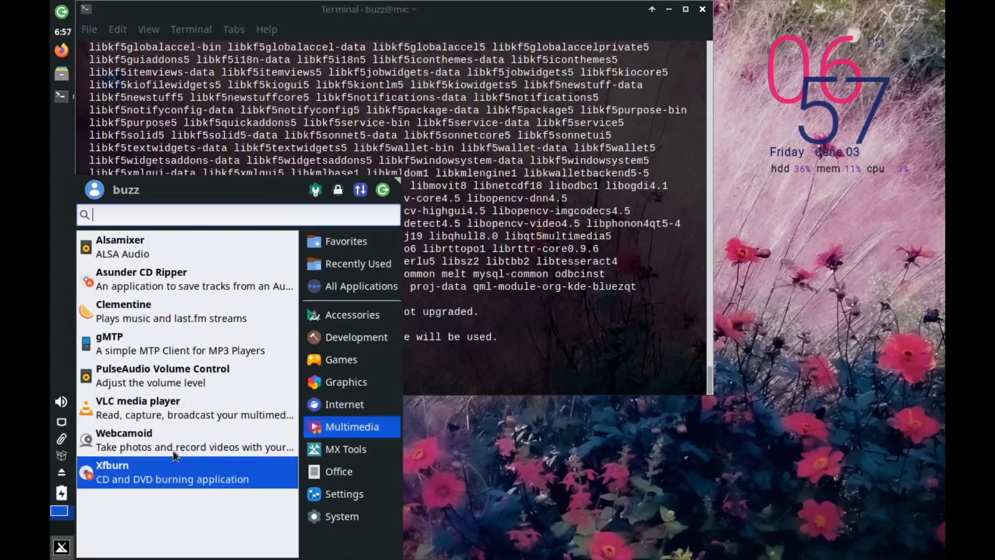
left_click(554, 352)
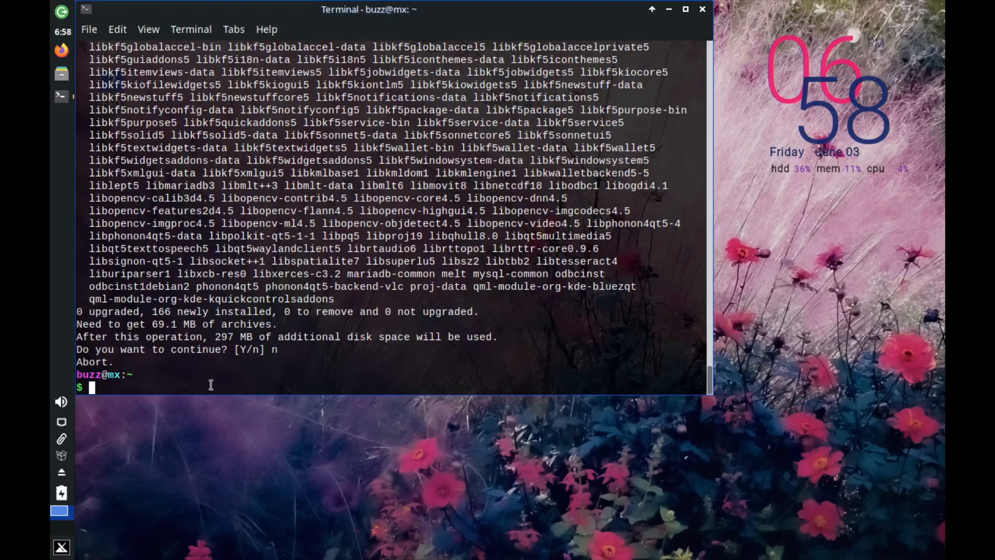
Look through the Graphics, Internet and Multimedia applications, the whole MX Tools list, and the Office applications
left_click(61, 547)
left_click(362, 383)
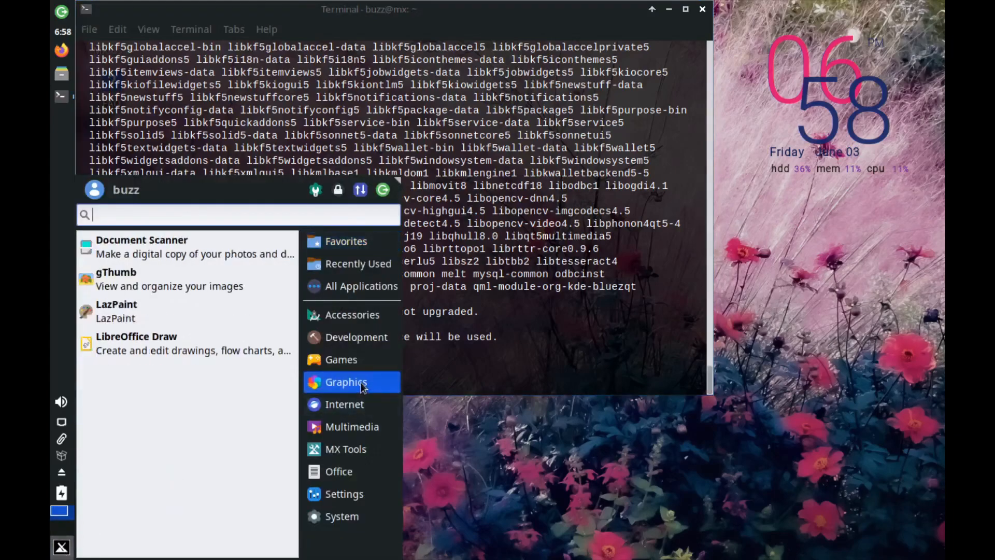
left_click(356, 407)
left_click(353, 429)
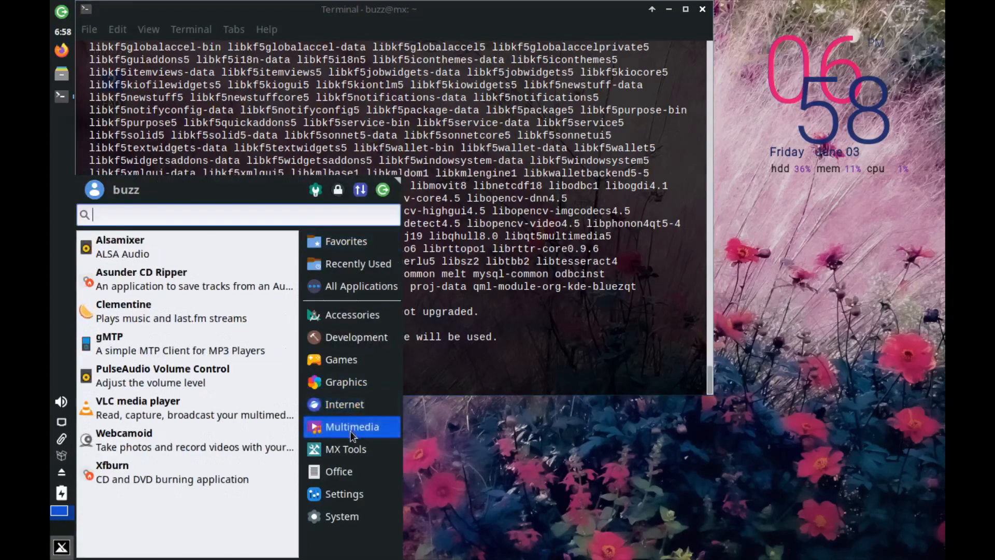
left_click(348, 449)
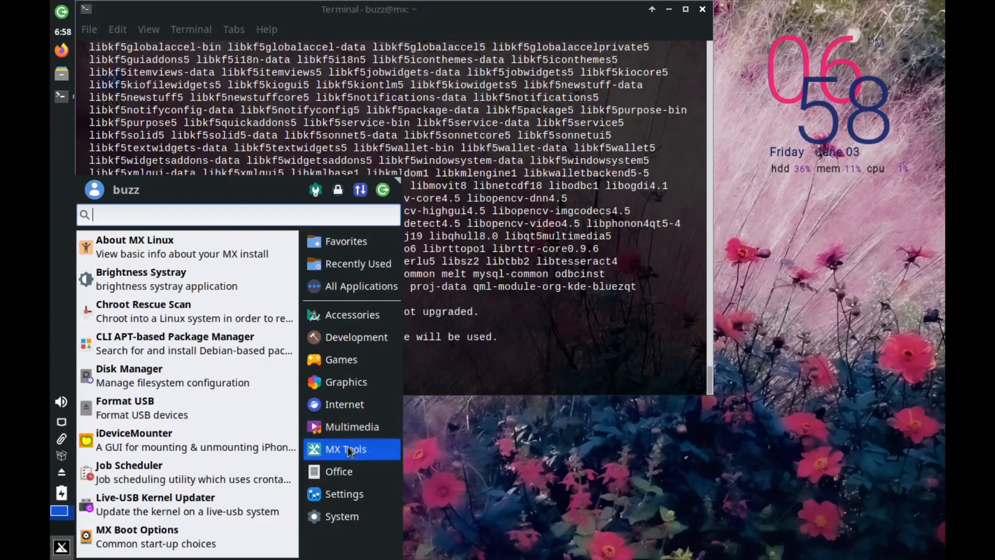
scroll(230, 482, "down", 6)
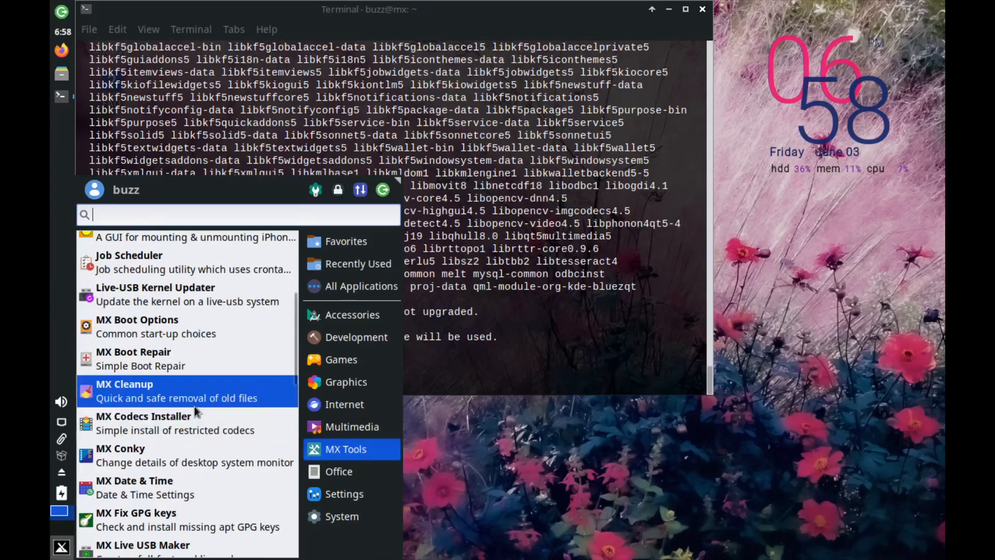
scroll(212, 417, "down", 4)
scroll(213, 417, "down", 3)
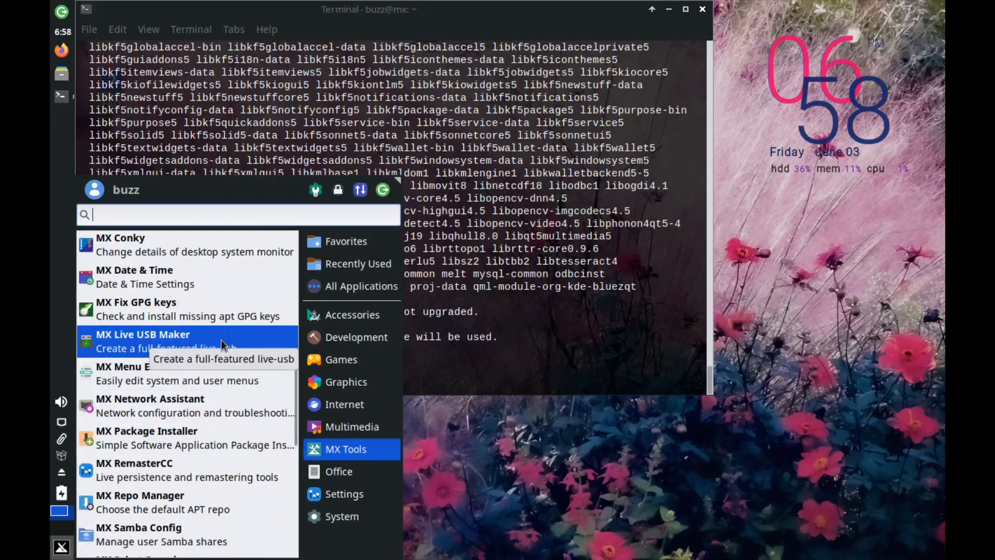
scroll(234, 418, "down", 4)
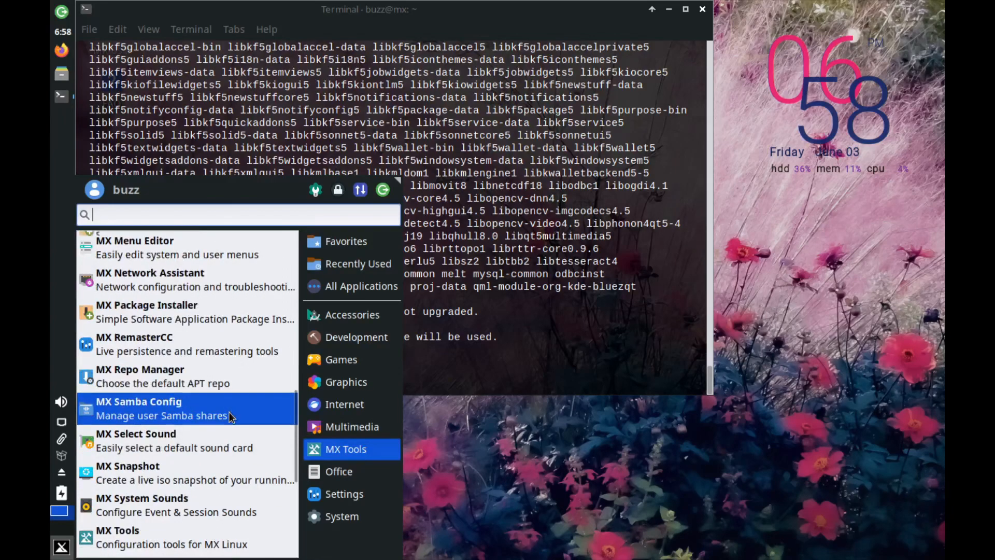
scroll(231, 416, "down", 5)
scroll(233, 417, "down", 2)
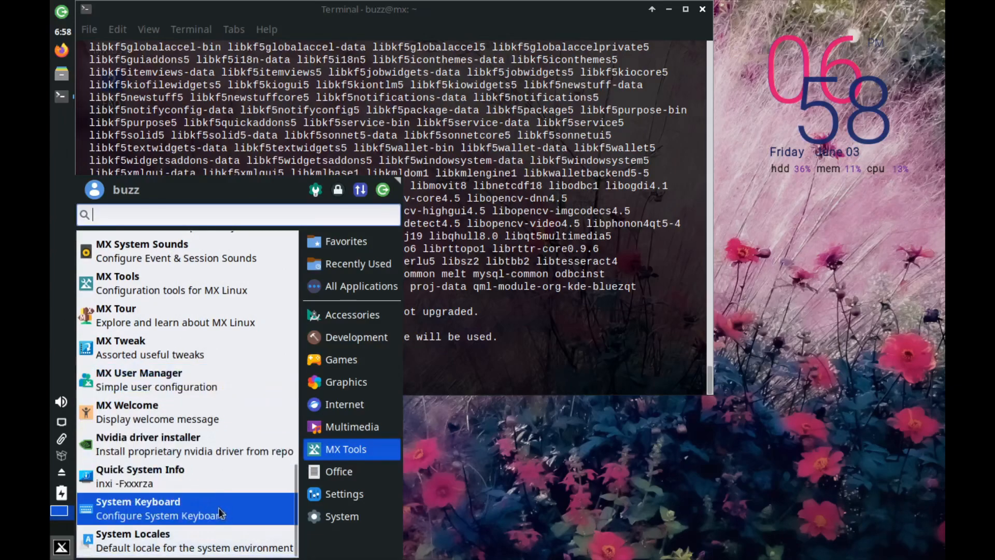
left_click(338, 470)
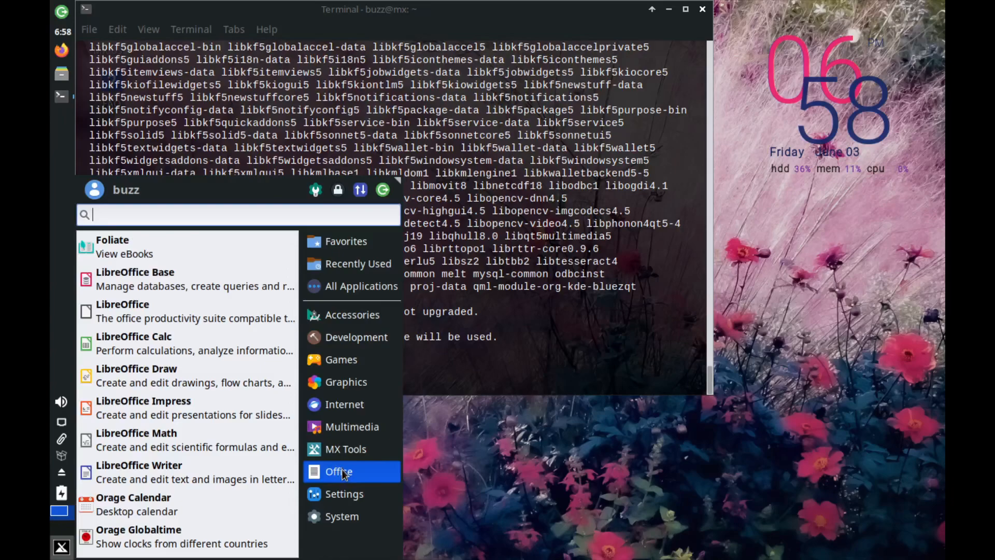
Look through the remaining Office applications and the entries of the Settings category in the application menu
scroll(250, 455, "down", 2)
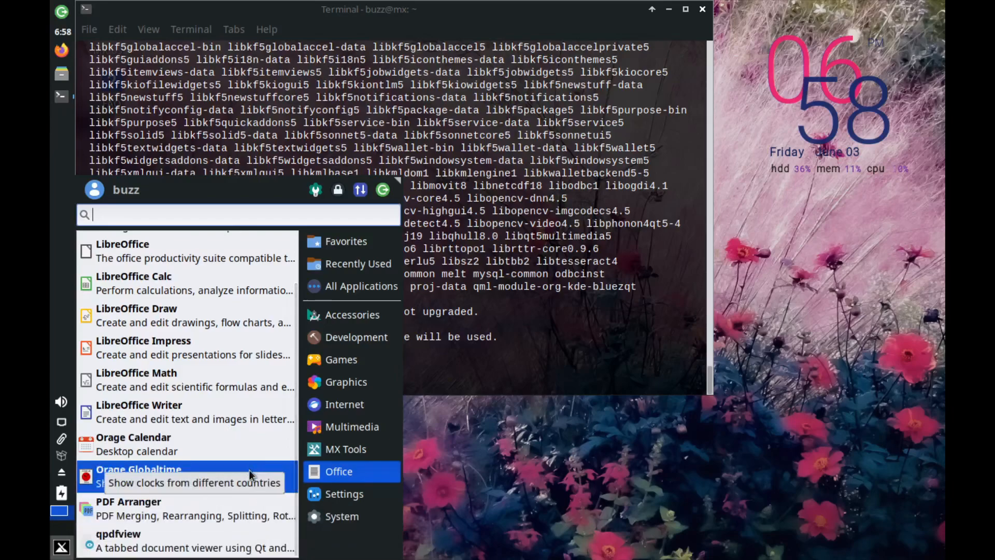
left_click(335, 496)
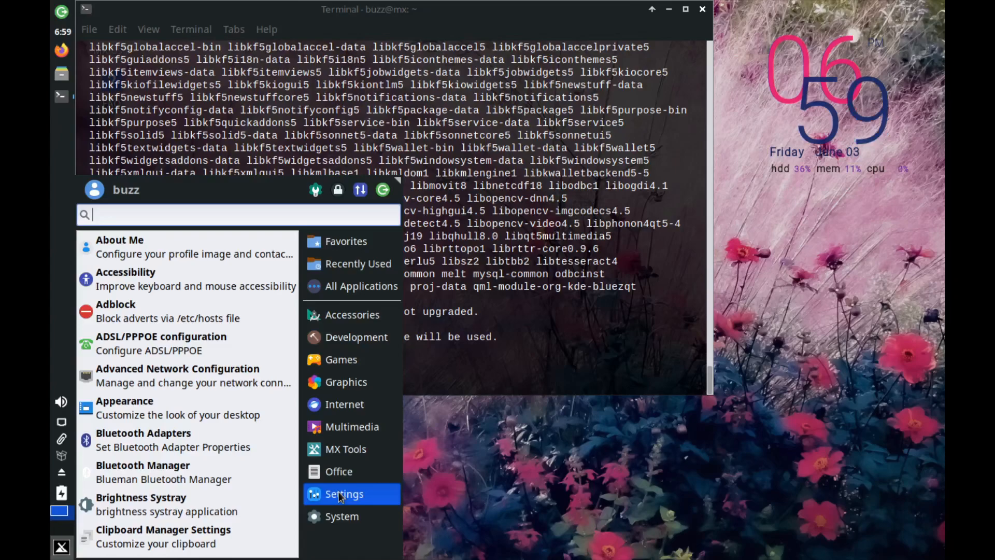
left_click(318, 473)
mouse_move(349, 479)
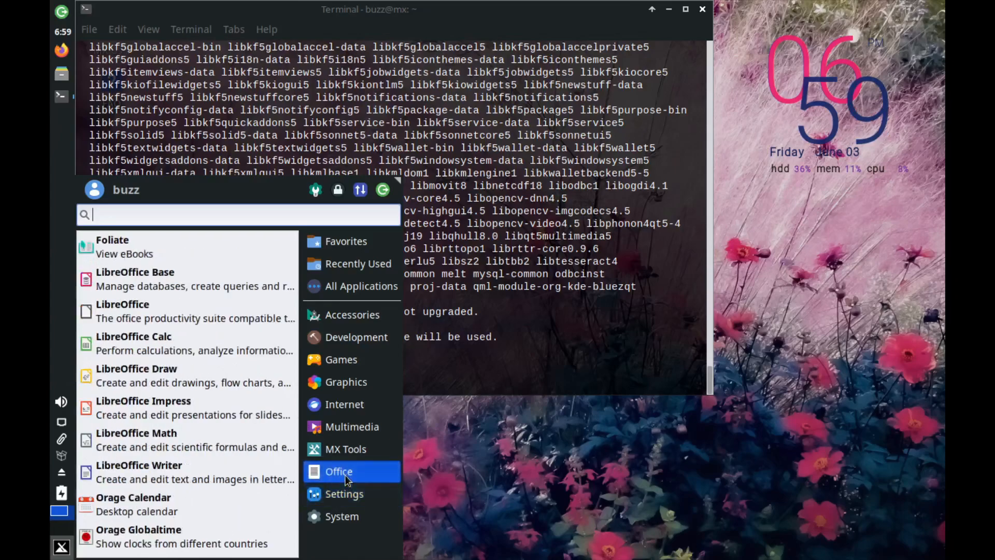
mouse_move(347, 496)
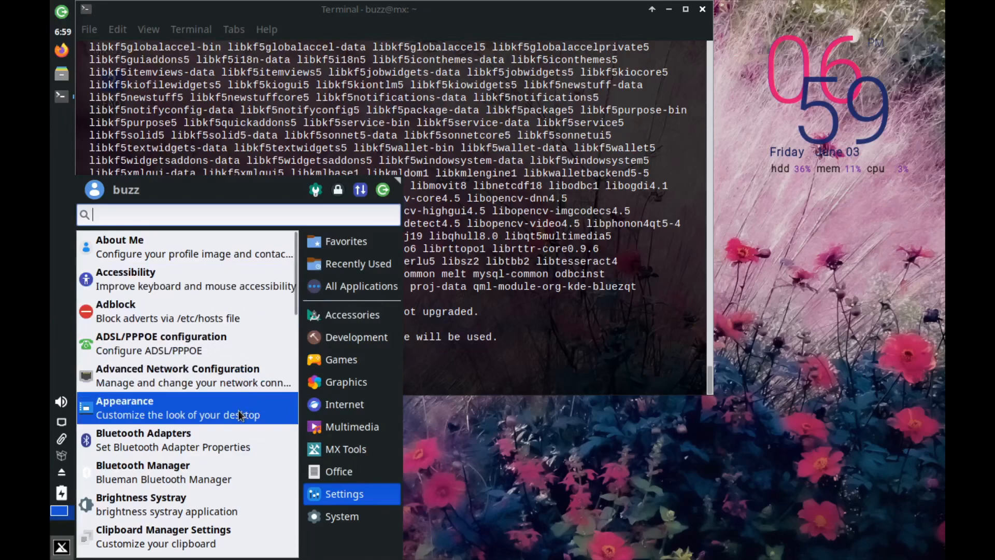
scroll(264, 463, "down", 2)
scroll(265, 463, "down", 3)
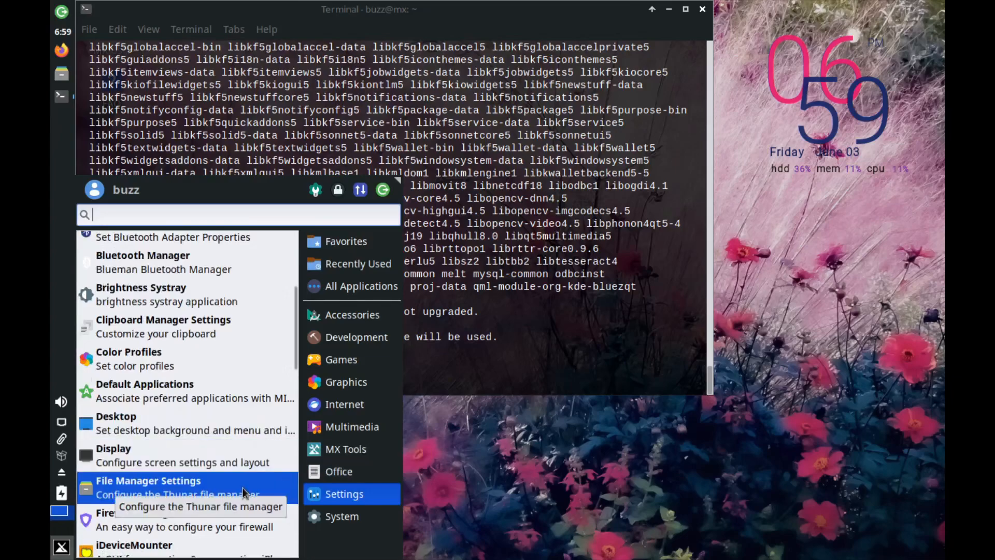
scroll(265, 407, "down", 5)
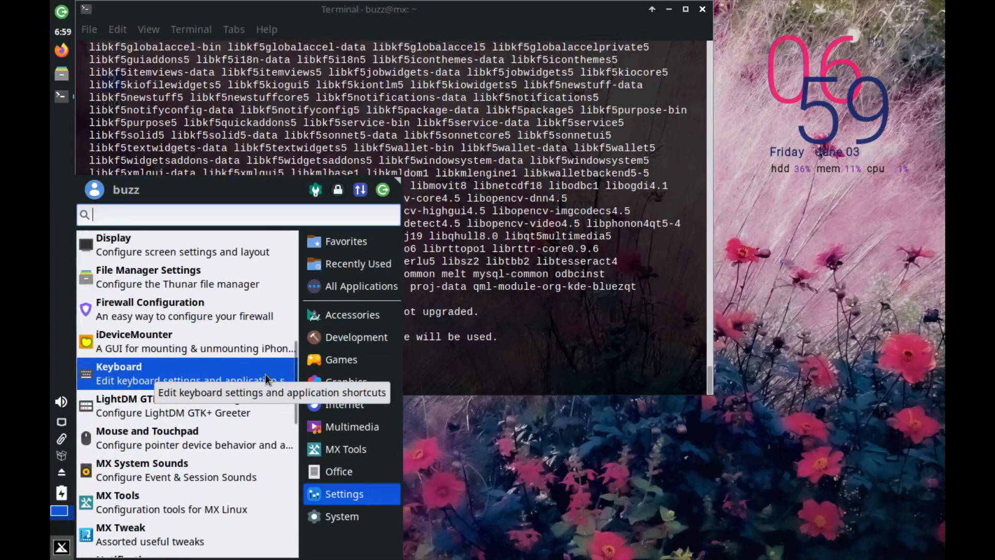
scroll(261, 381, "down", 4)
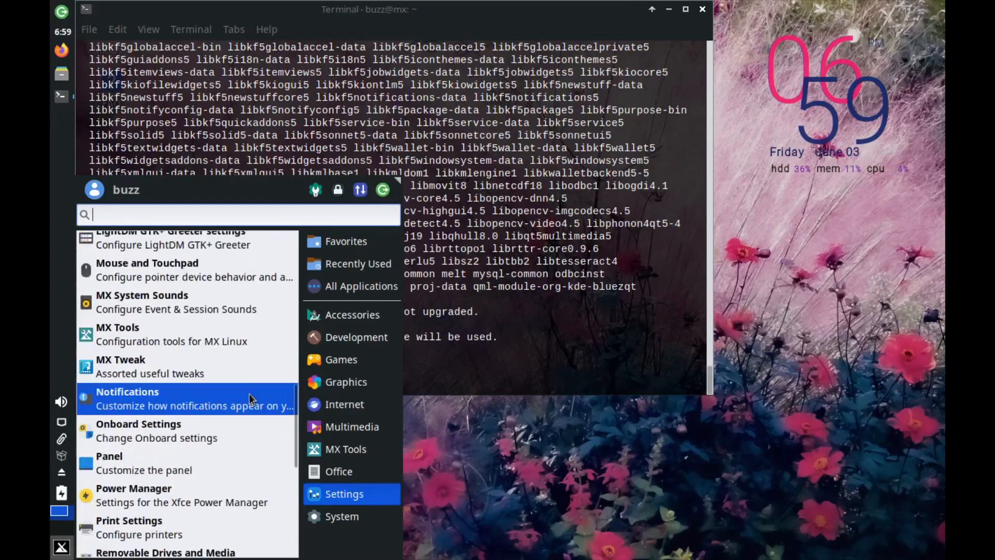
Open MX Tools, look through its Live, Maintenance, Setup, Software and Utilities tools, and close it
left_click(247, 337)
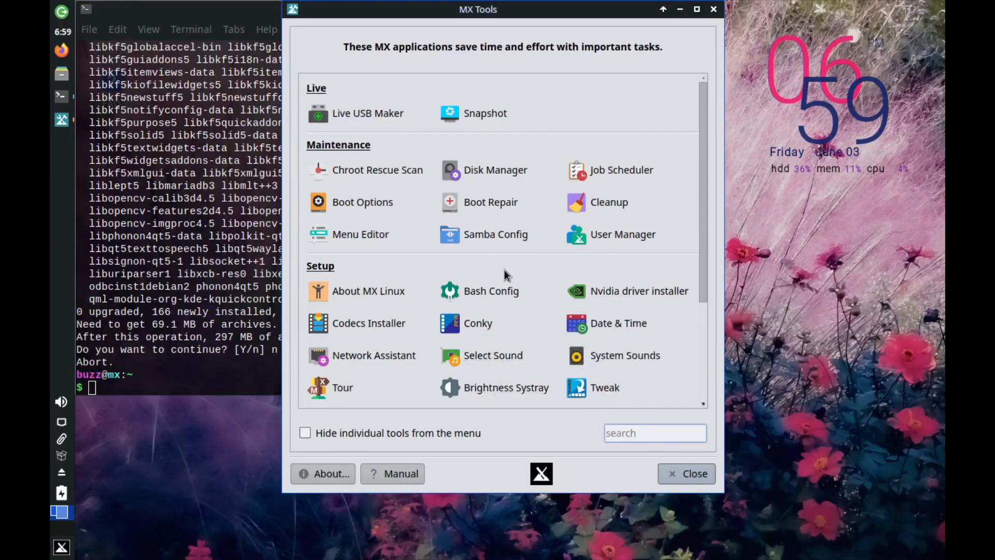
scroll(505, 270, "down", 5)
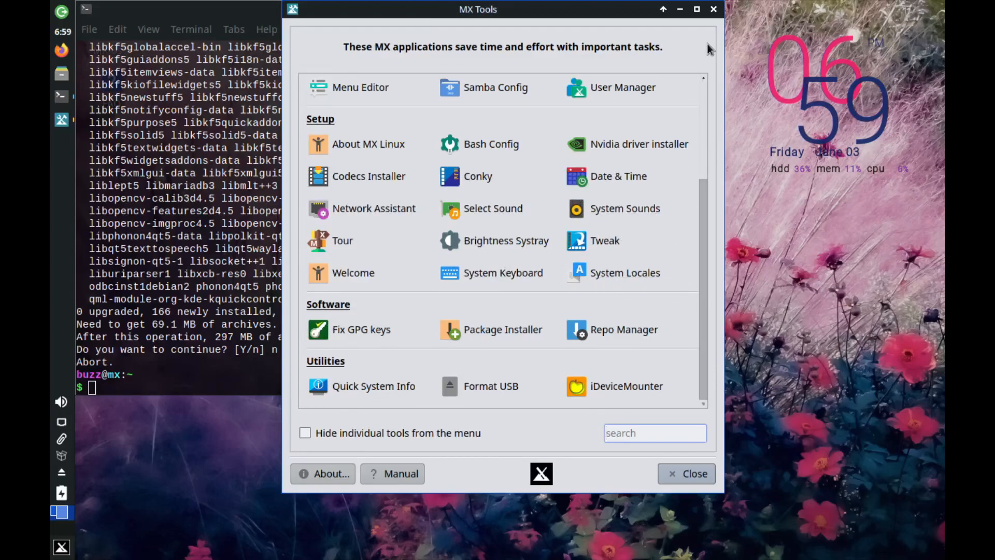
left_click(718, 15)
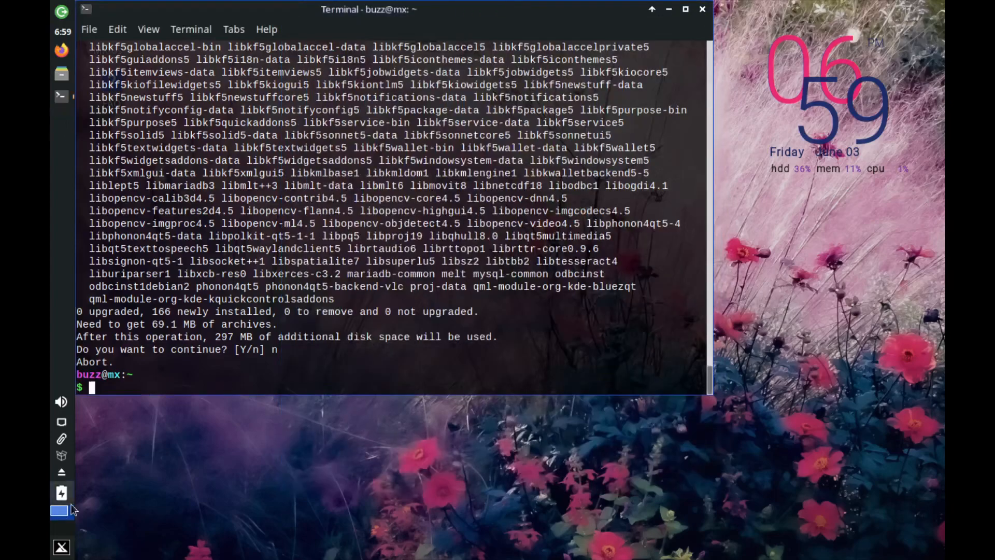
Look through the rest of the Settings applications and open MX Tweak
left_click(62, 547)
left_click(319, 472)
left_click(340, 488)
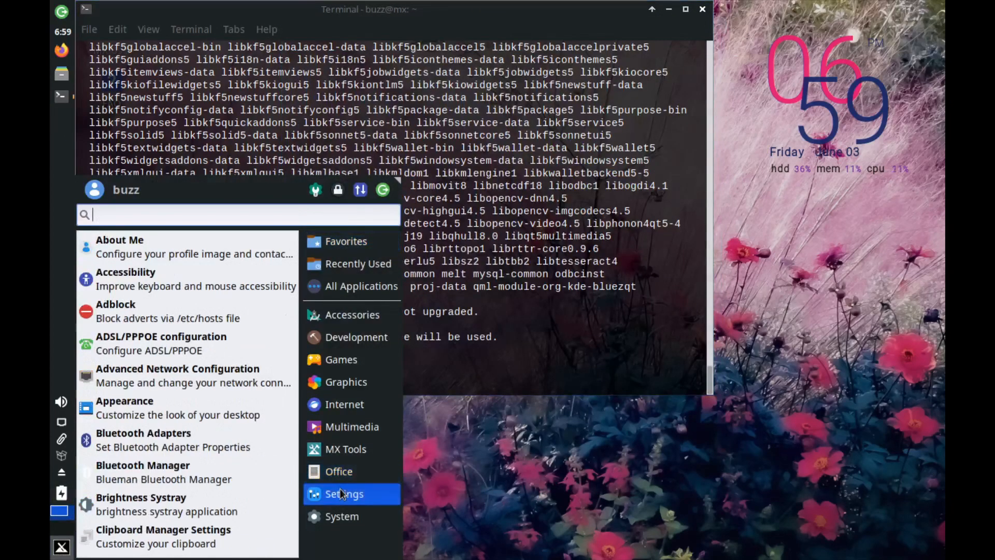
scroll(222, 489, "down", 3)
scroll(215, 487, "down", 5)
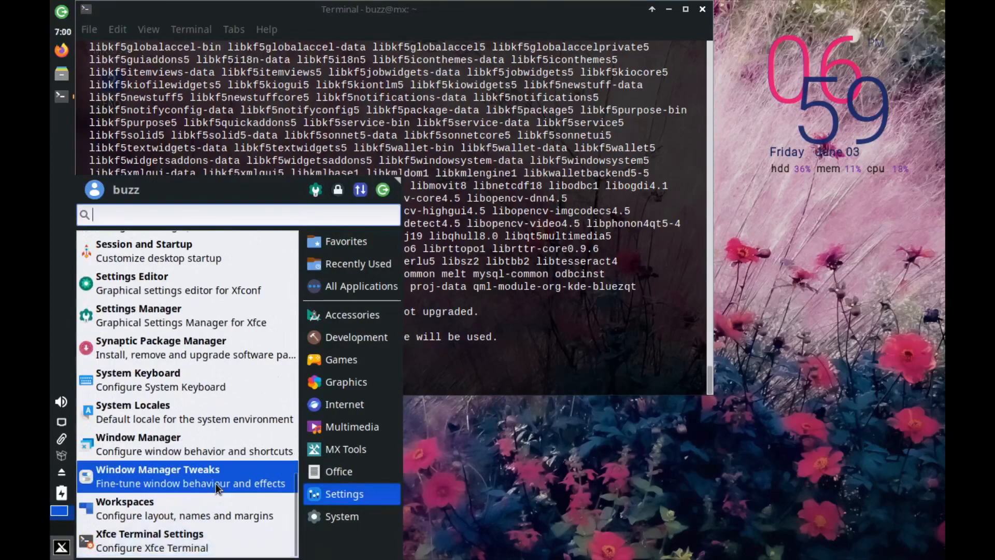
scroll(209, 480, "up", 1)
scroll(206, 471, "up", 5)
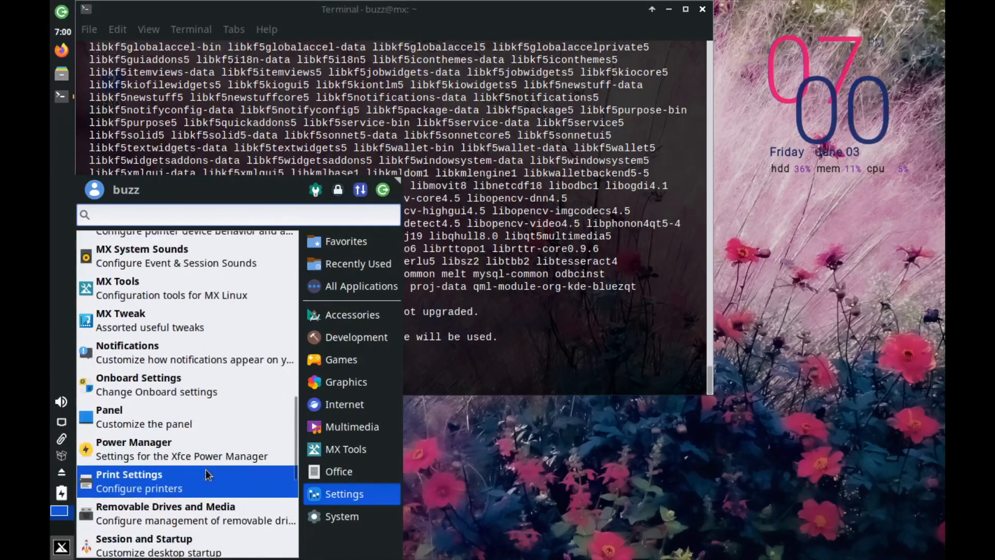
left_click(158, 331)
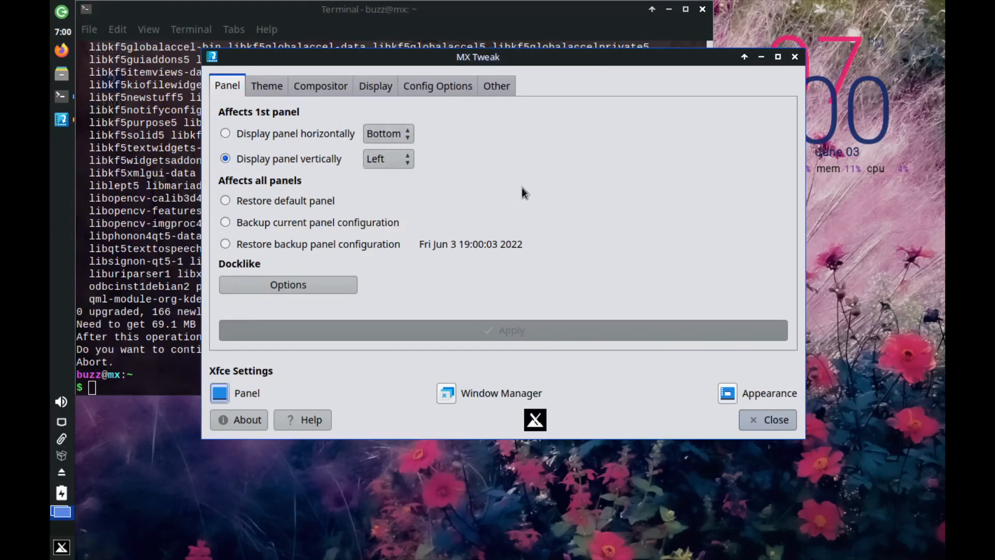
Try the vertical panel on the Right and the horizontal panel option Top, and return the panel to vertical Left
left_click(383, 158)
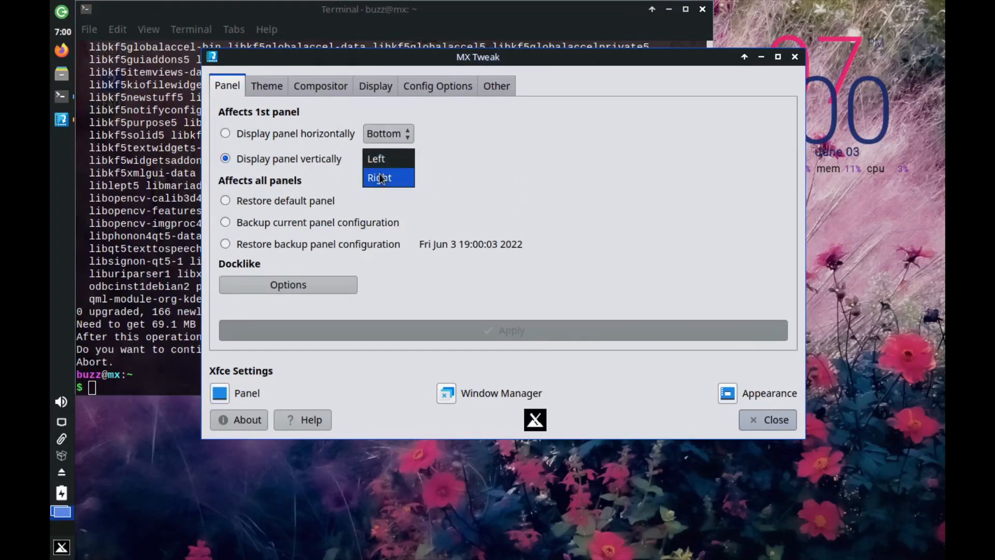
left_click(380, 178)
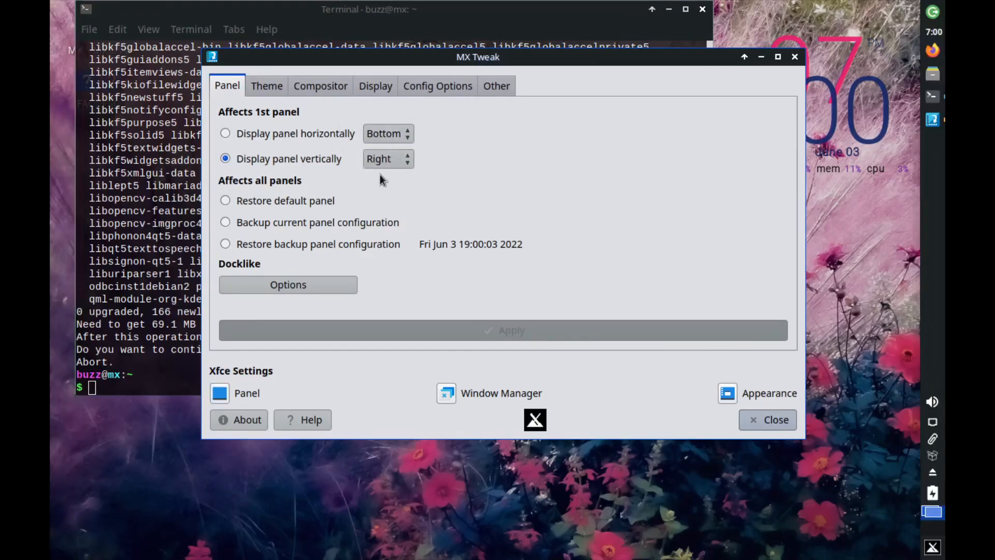
left_click(270, 135)
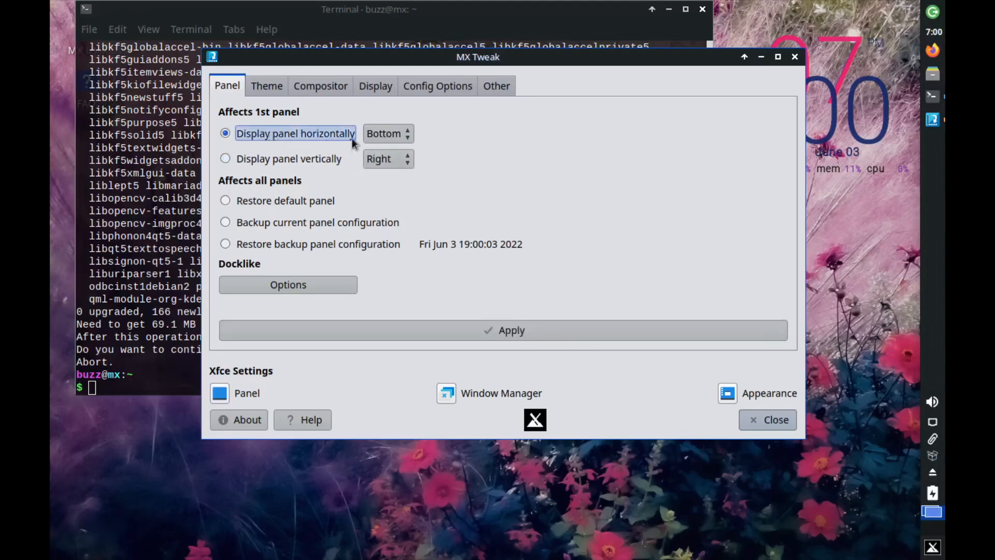
left_click(386, 135)
left_click(380, 152)
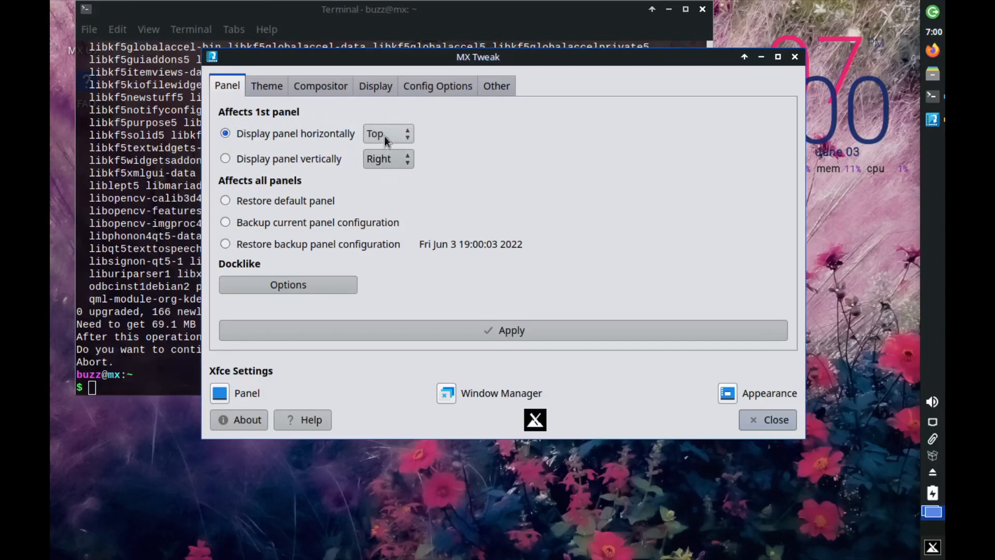
left_click(264, 161)
left_click(369, 155)
left_click(378, 140)
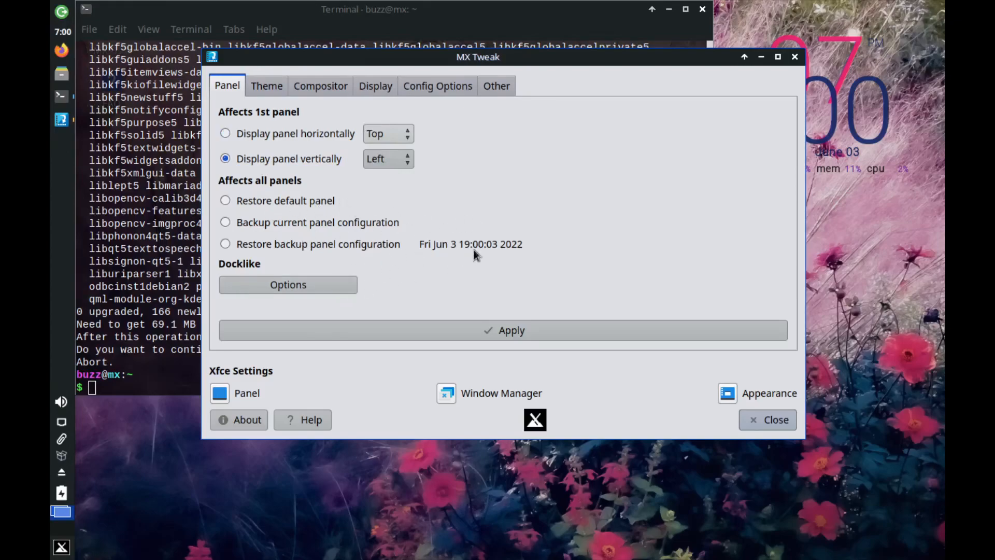
Look through the available application themes and apply the MX Dark theme set
left_click(268, 88)
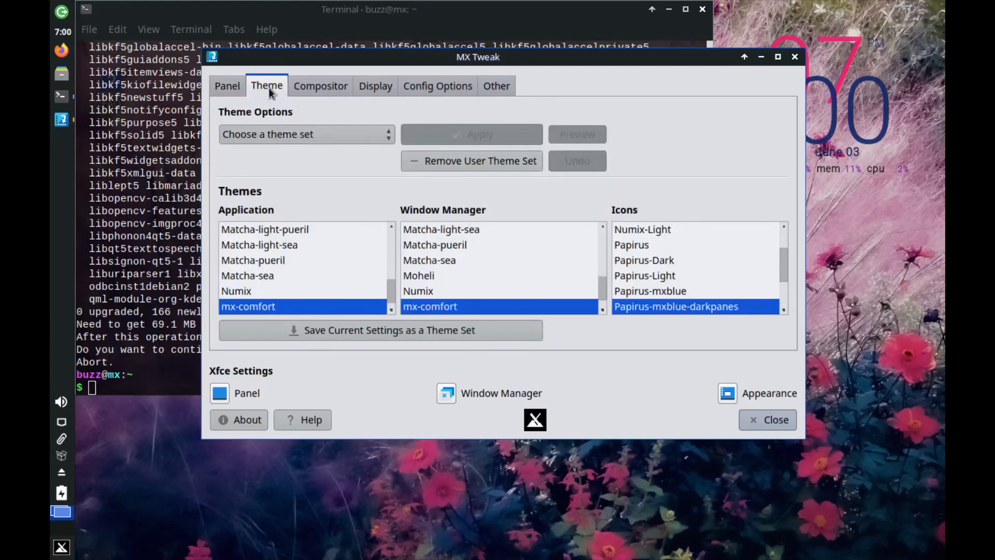
scroll(290, 253, "down", 1)
scroll(318, 269, "up", 10)
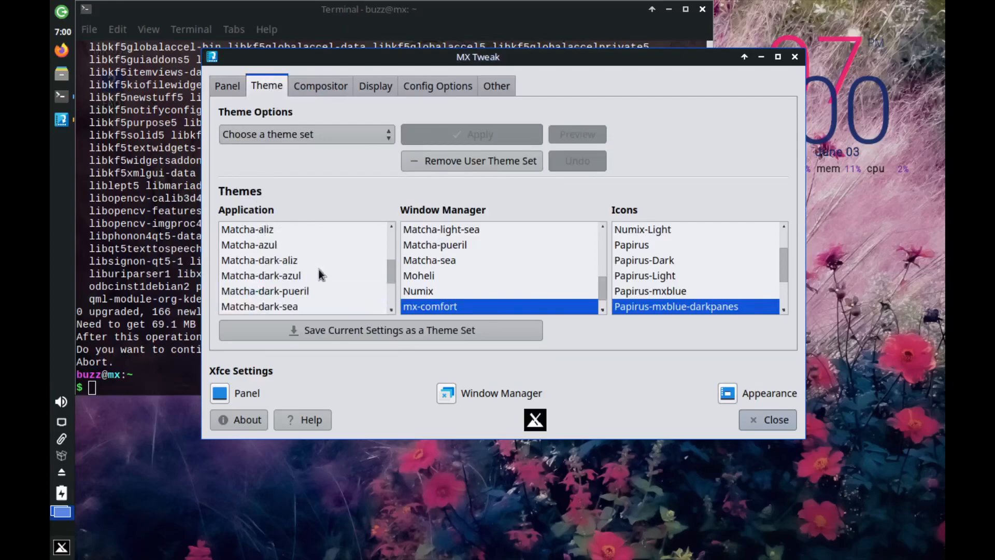
left_click(321, 135)
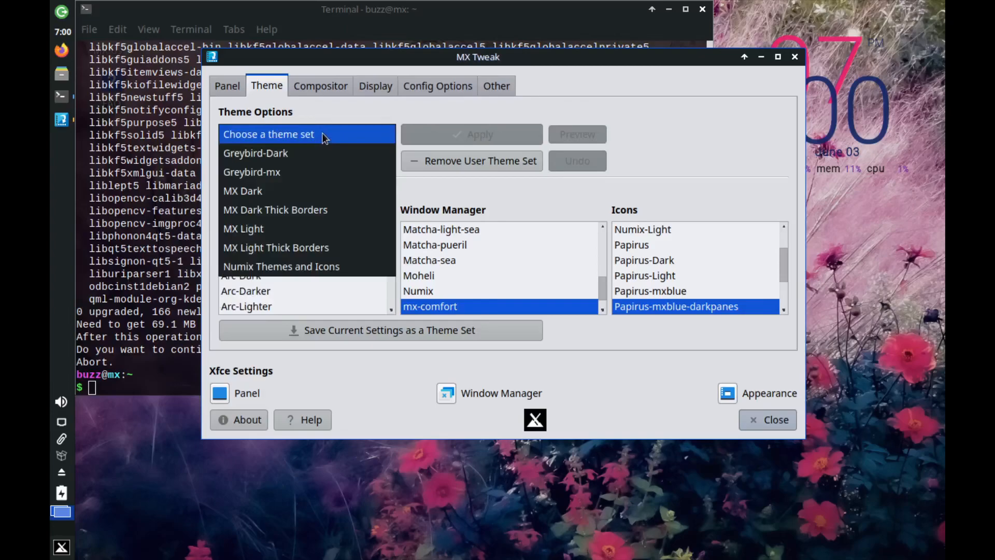
left_click(296, 193)
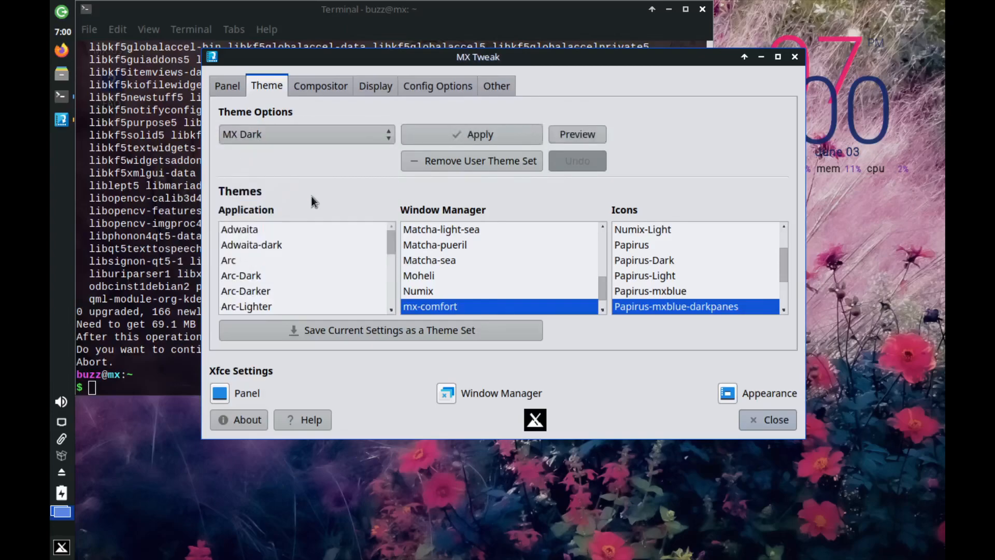
left_click(456, 142)
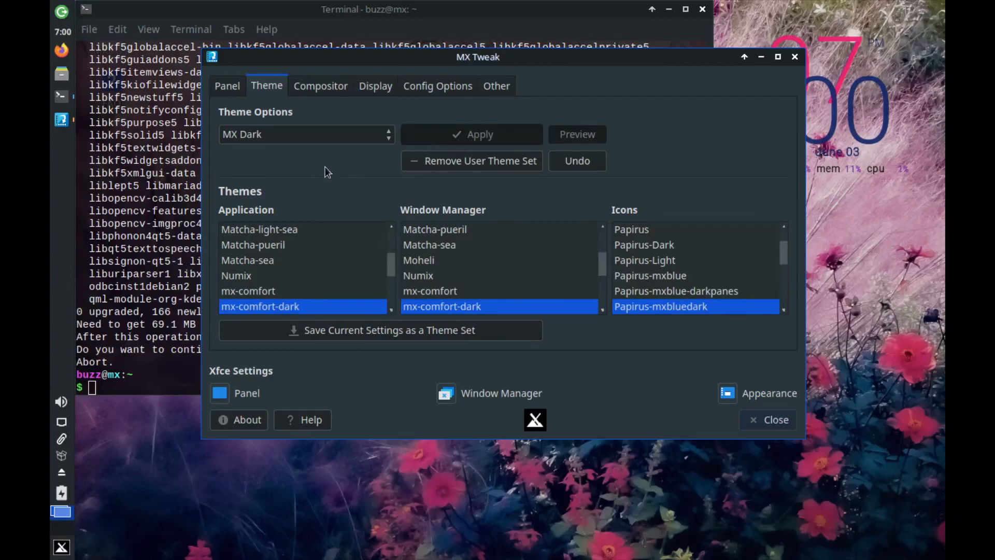
Examine MX Tweak's Compositor settings with the VBlank and compositor choices, and its Display, Config Options and Other settings
left_click(319, 92)
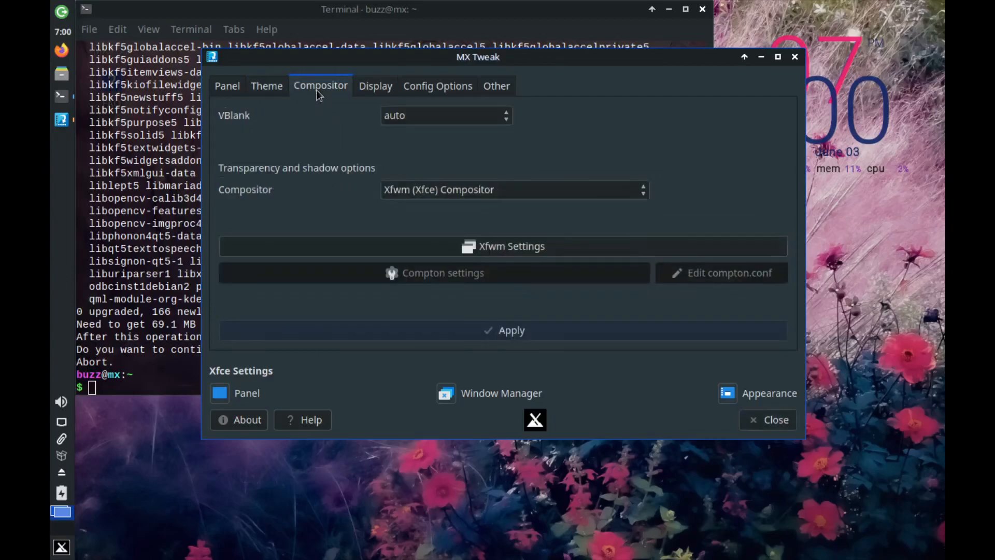
left_click(429, 120)
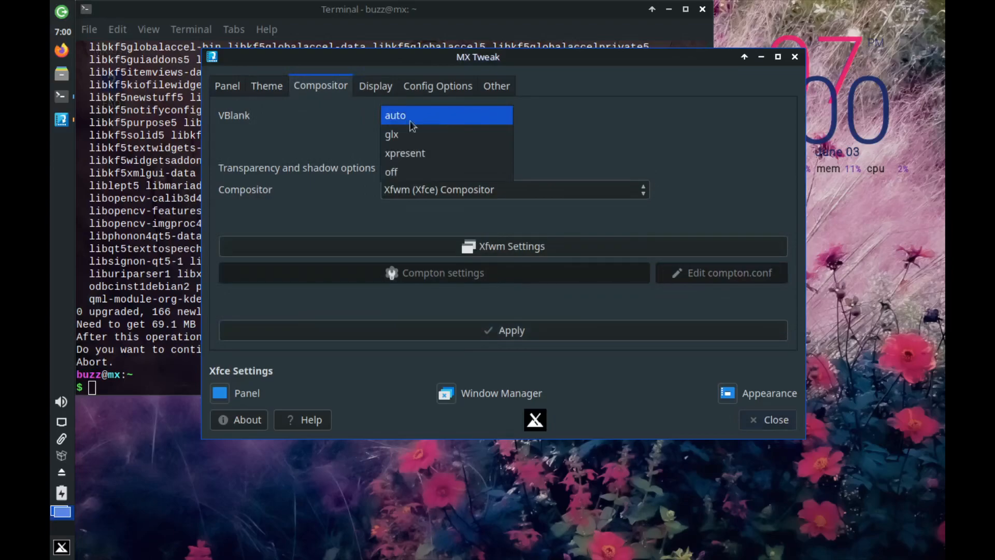
left_click(428, 120)
left_click(428, 192)
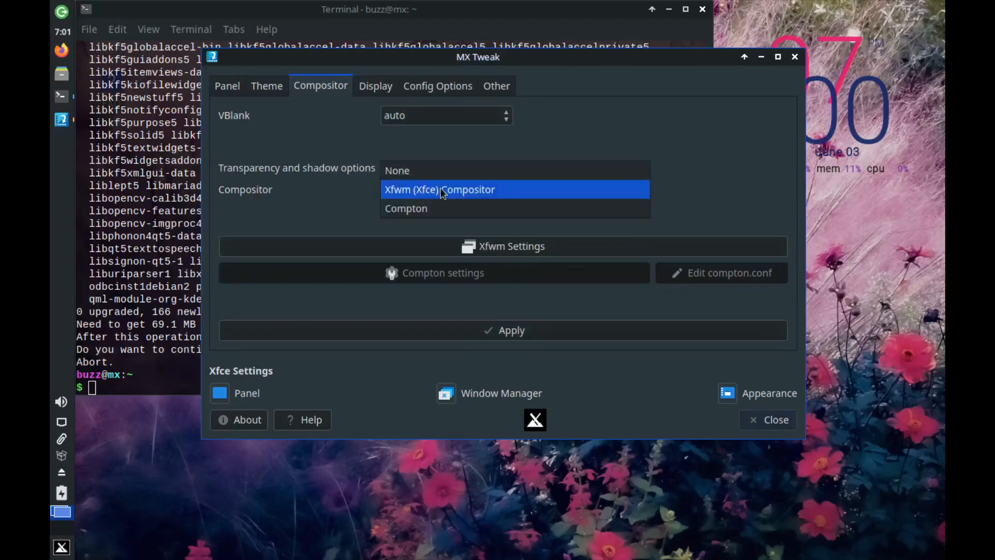
left_click(335, 196)
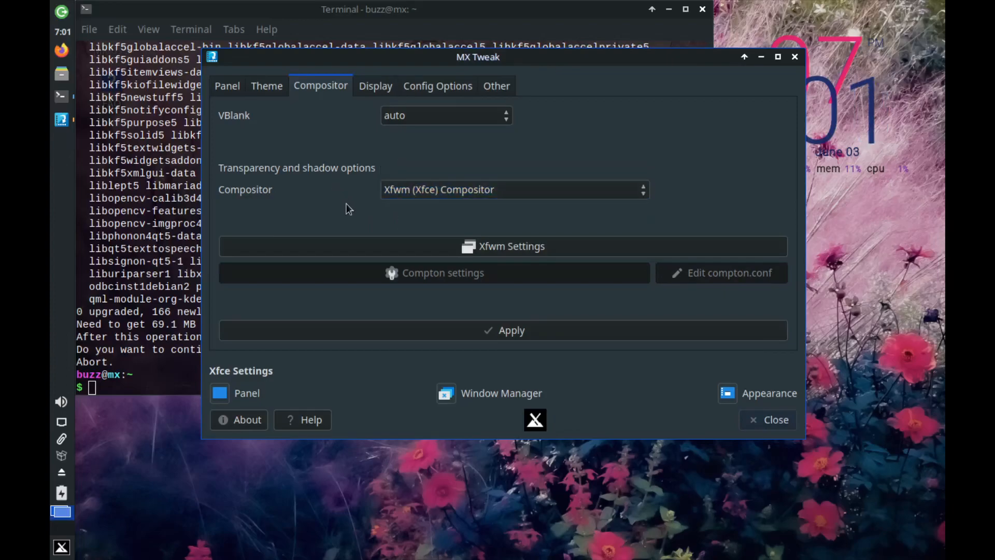
left_click(377, 92)
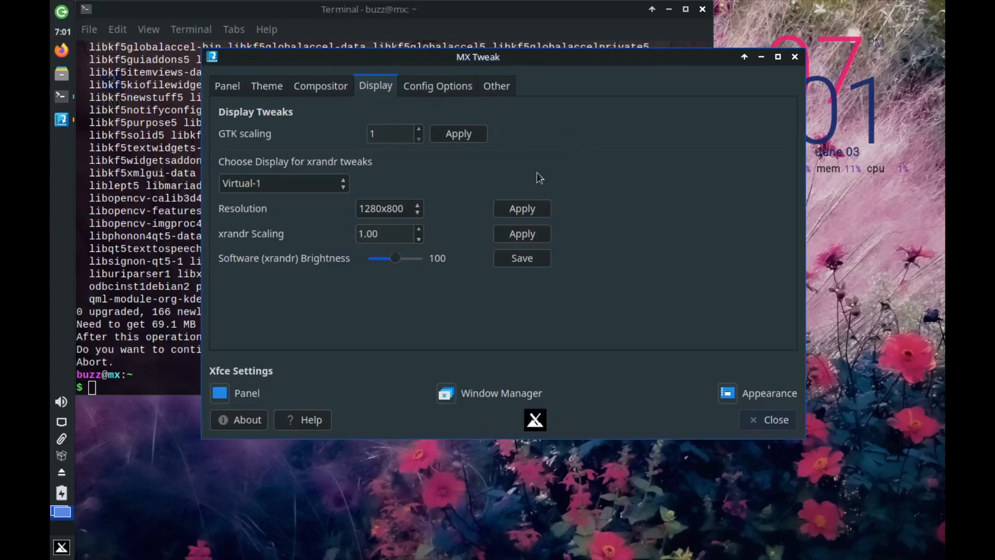
left_click(449, 90)
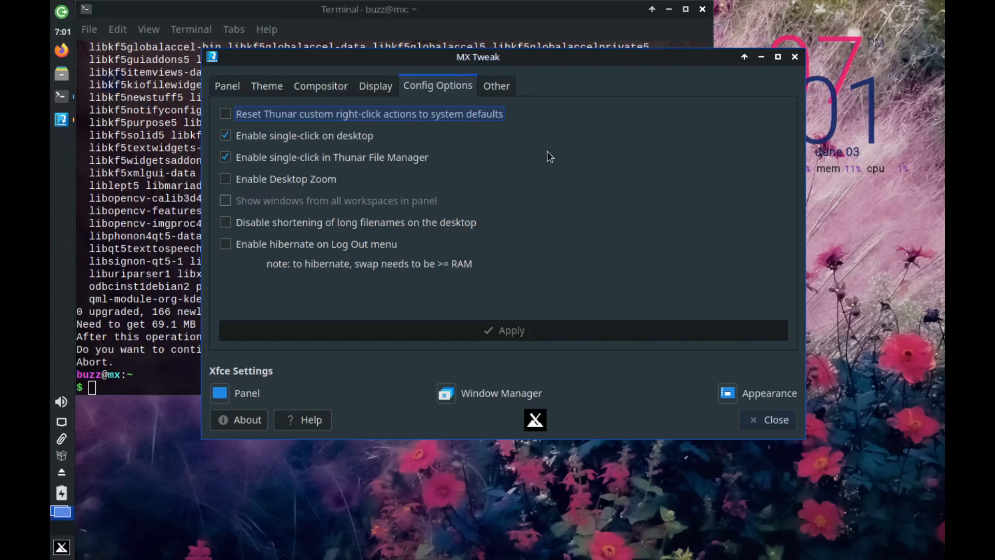
left_click(501, 93)
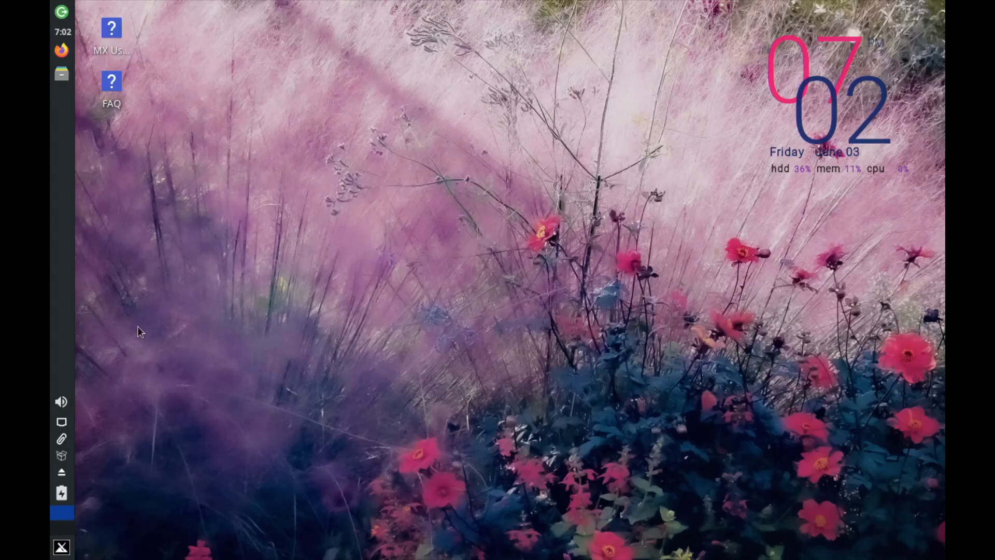
left_click(61, 549)
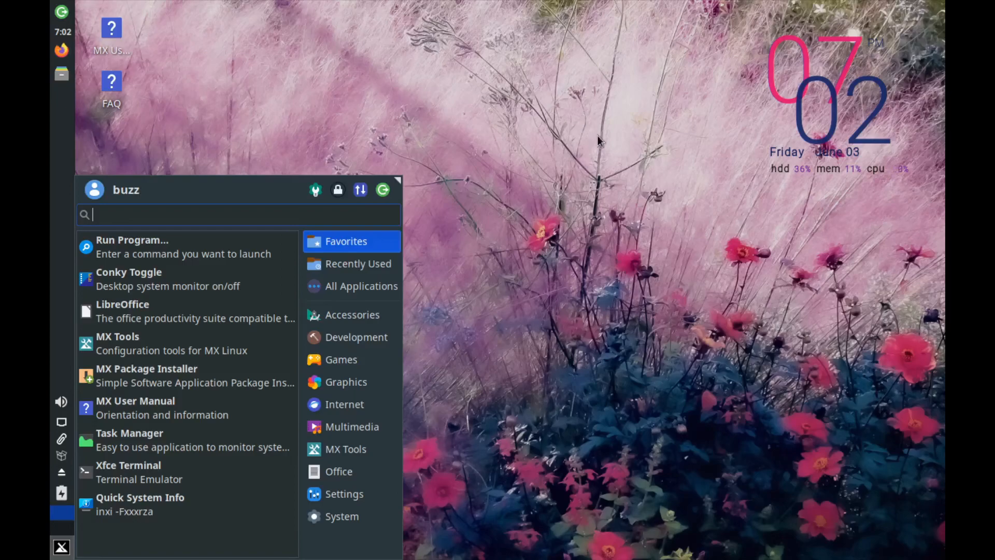
key("Escape")
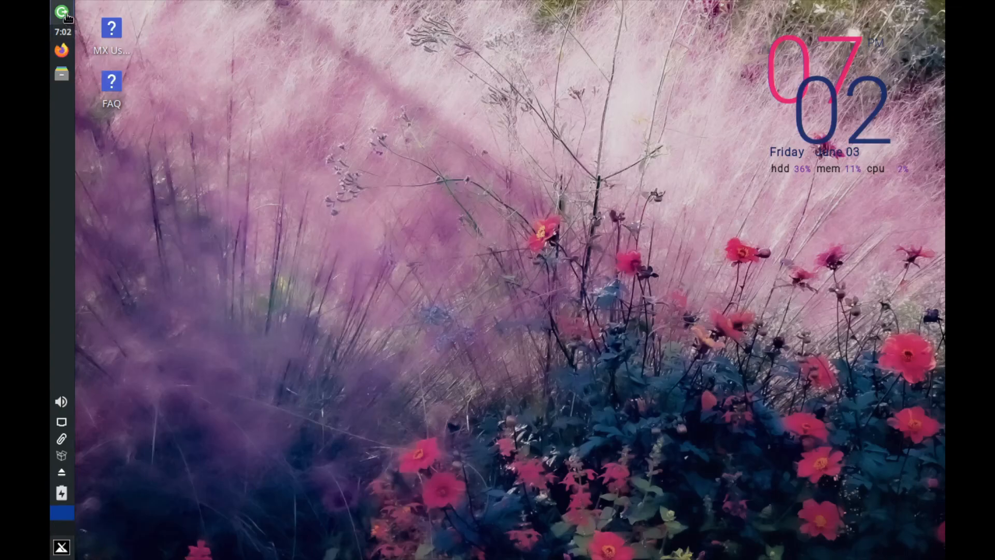
Search the applications for "install", open MX Package Installer and authenticate with the account password
left_click(61, 548)
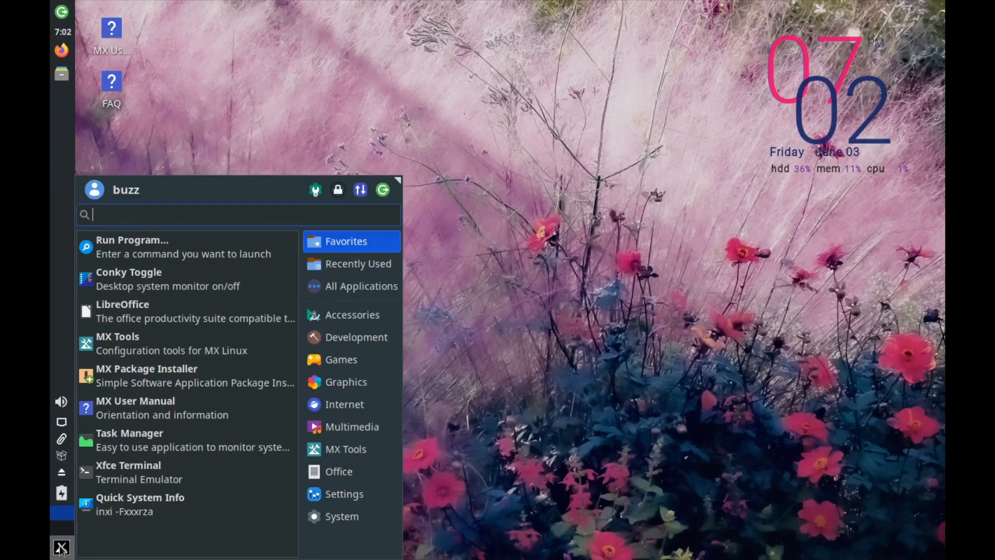
type("all")
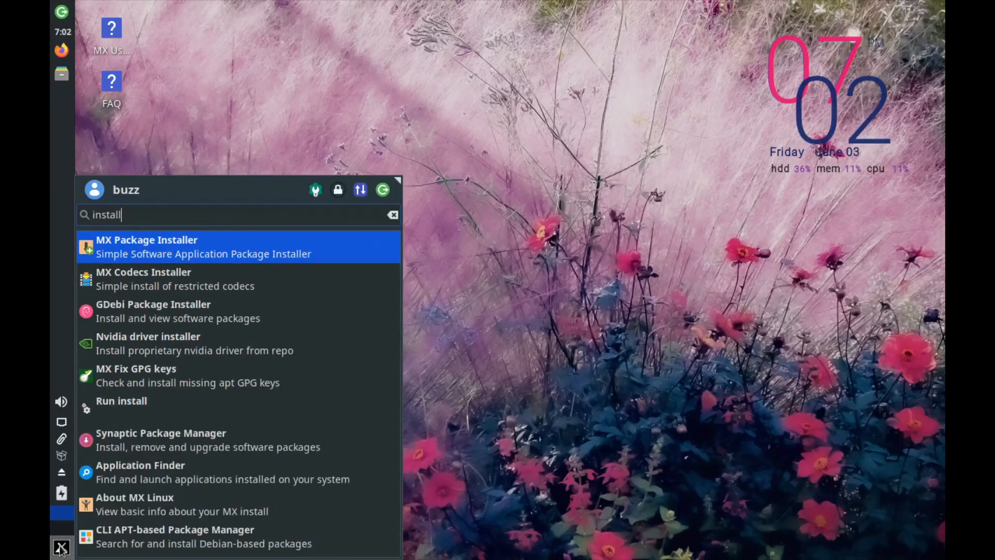
left_click(289, 256)
type("••••••")
key("Return")
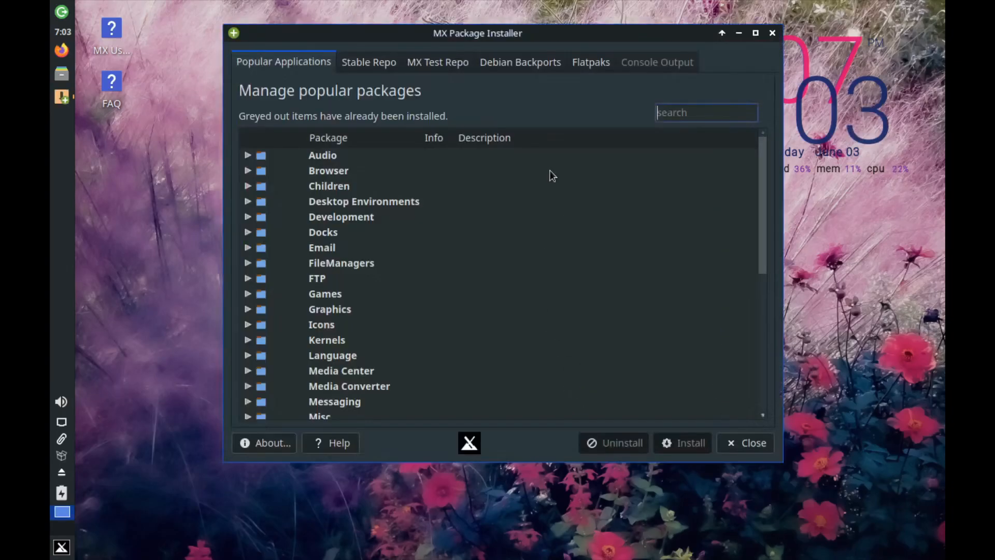
Install Google Chrome from the Browser category of the popular applications and acknowledge the completed installation
left_click(247, 172)
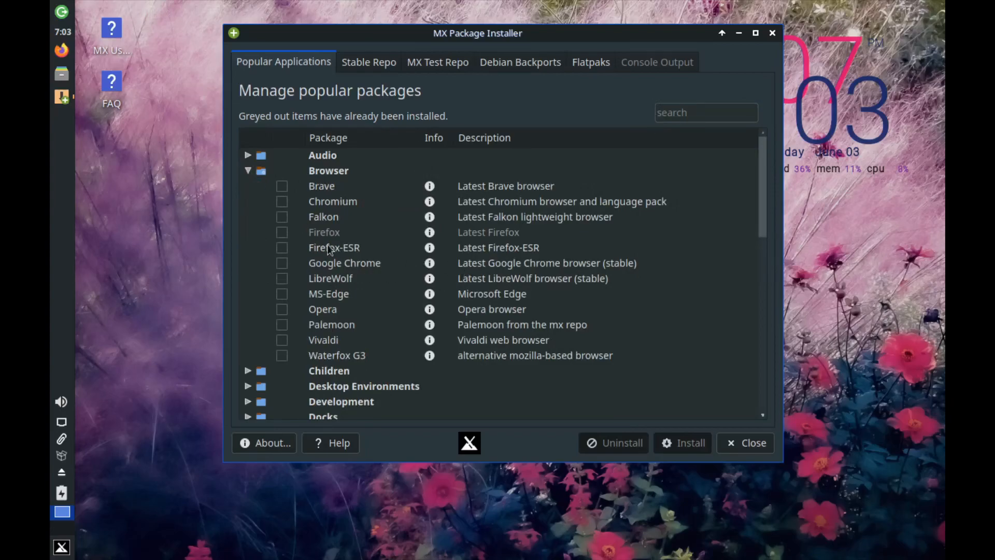
left_click(282, 263)
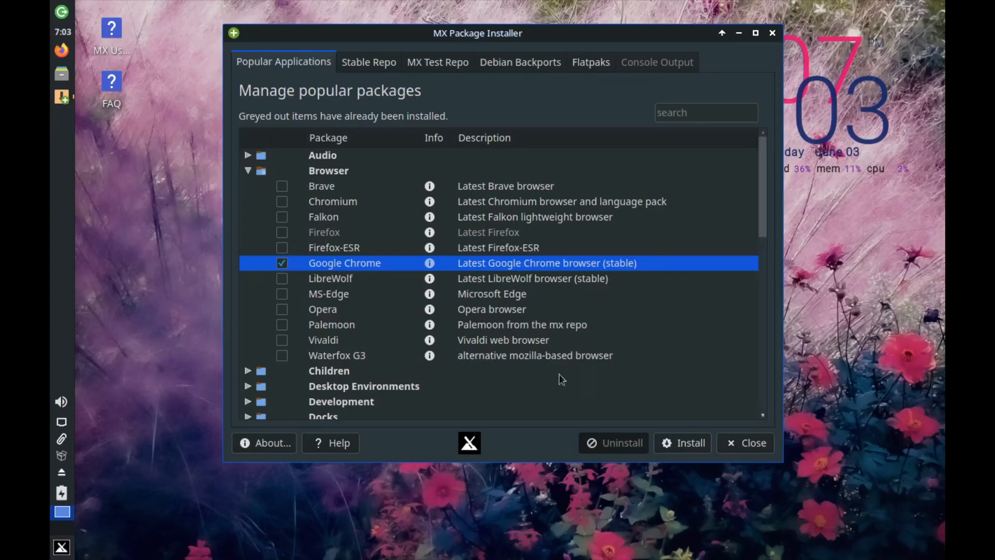
left_click(689, 443)
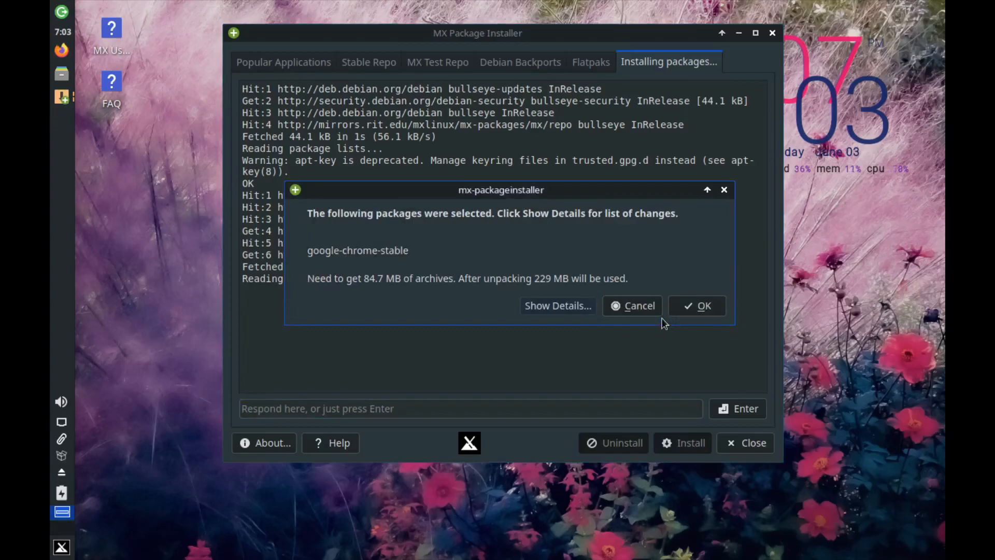
left_click(696, 306)
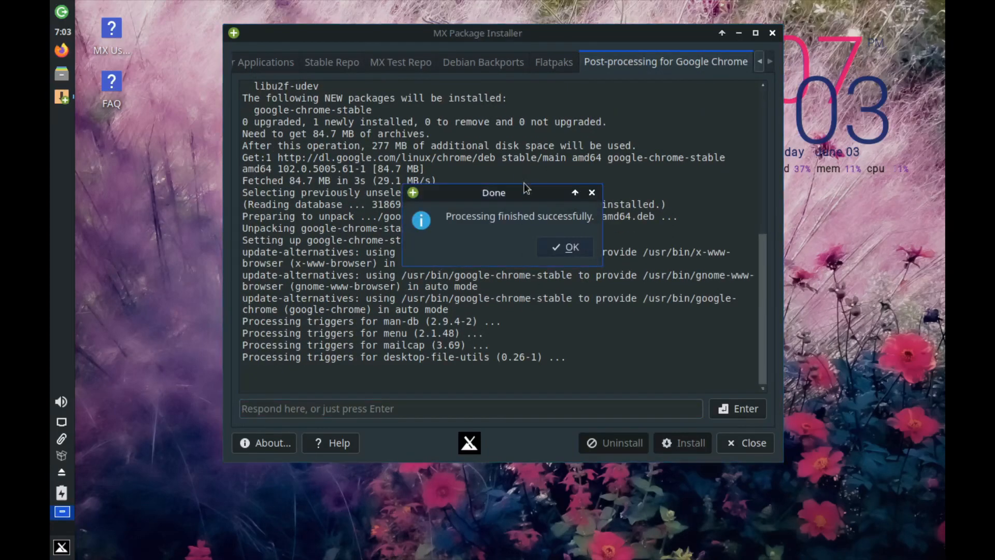
left_click(565, 247)
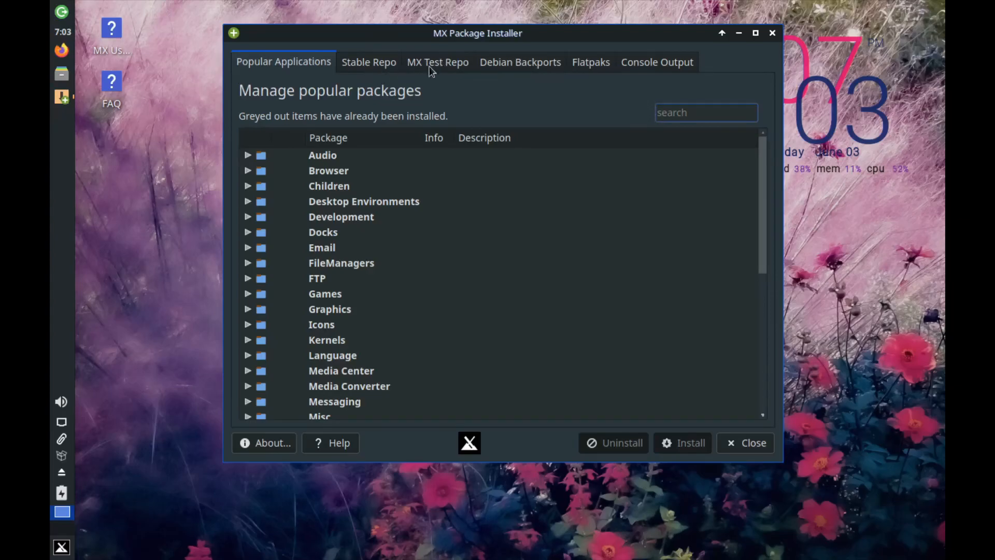
Look at the package lists of the Stable Repo, MX Test Repo and Debian Backports, dismissing the repository warnings
left_click(371, 63)
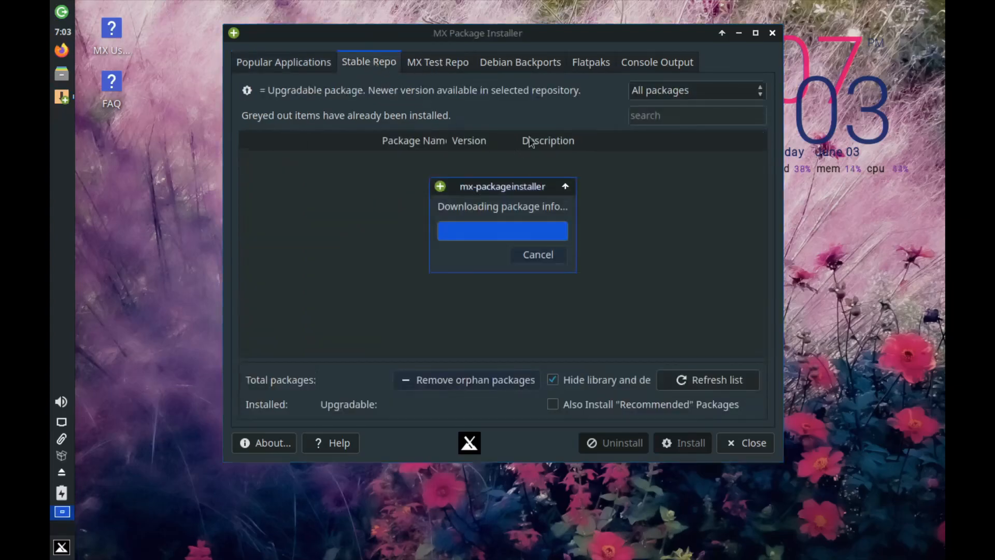
left_click(446, 66)
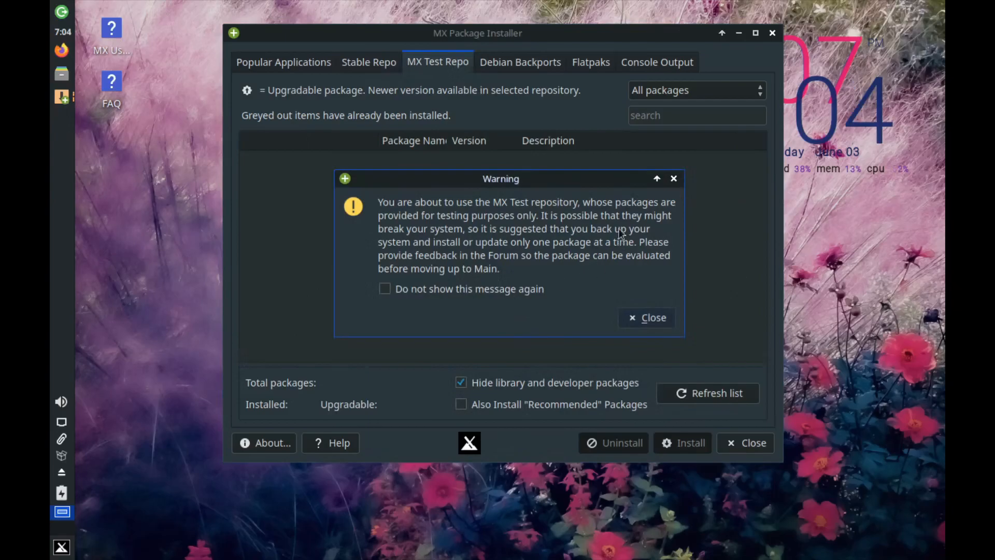
left_click(653, 321)
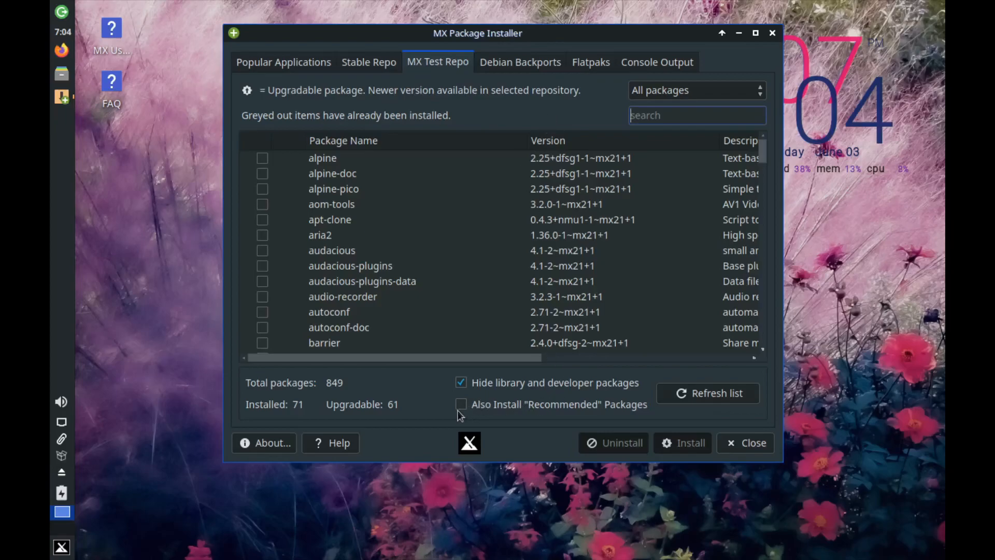
left_click(537, 71)
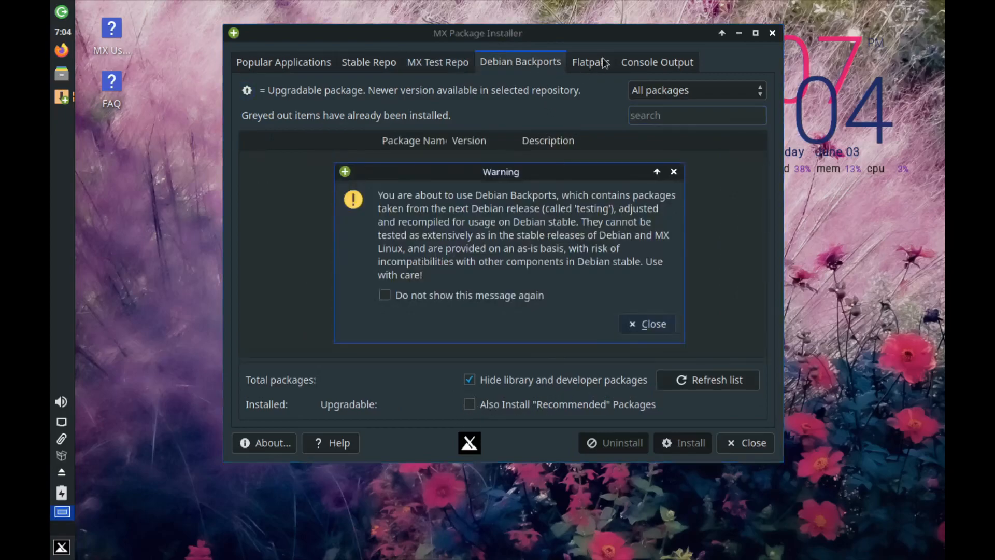
left_click(641, 325)
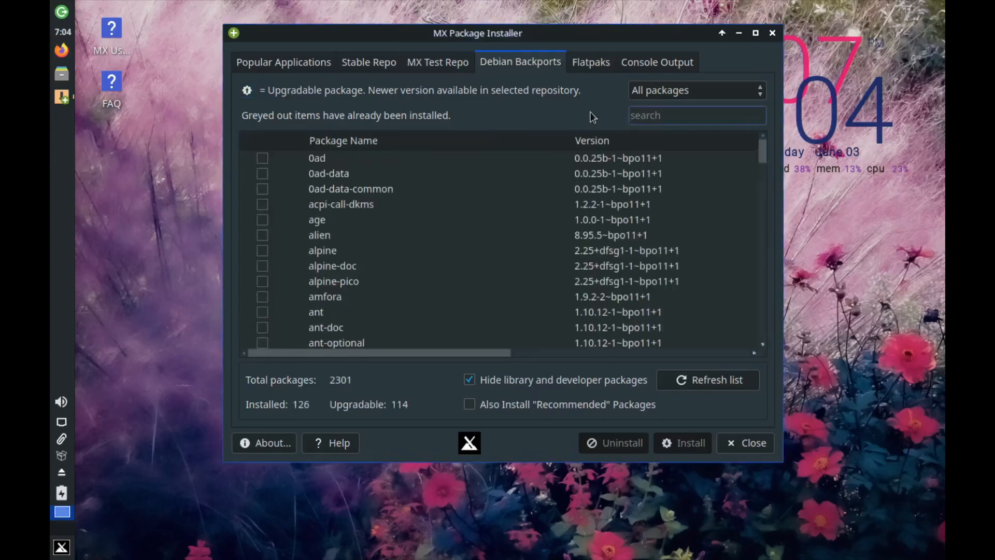
Look at the Flatpaks and Console Output pages, dismissing the Flatpak warning, and close MX Package Installer
left_click(591, 66)
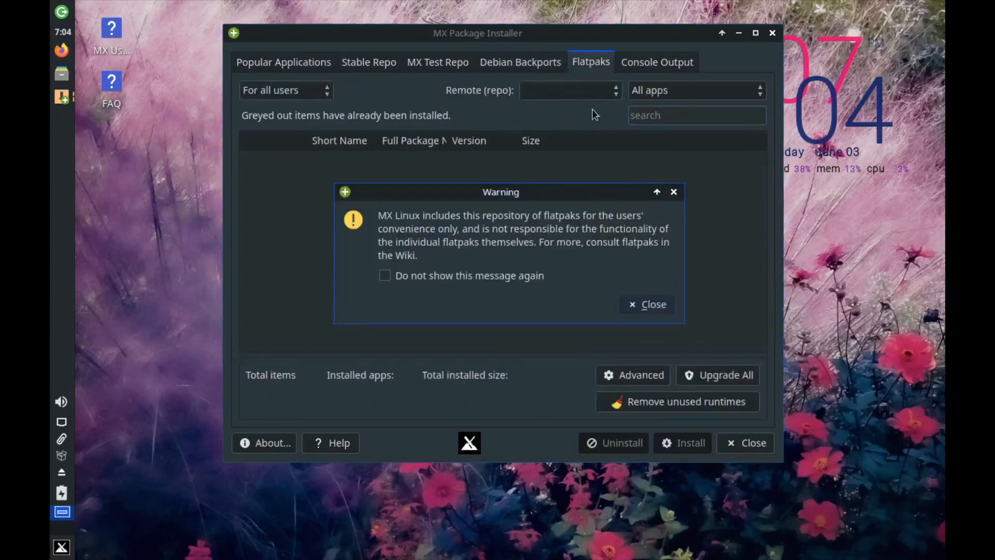
left_click(647, 305)
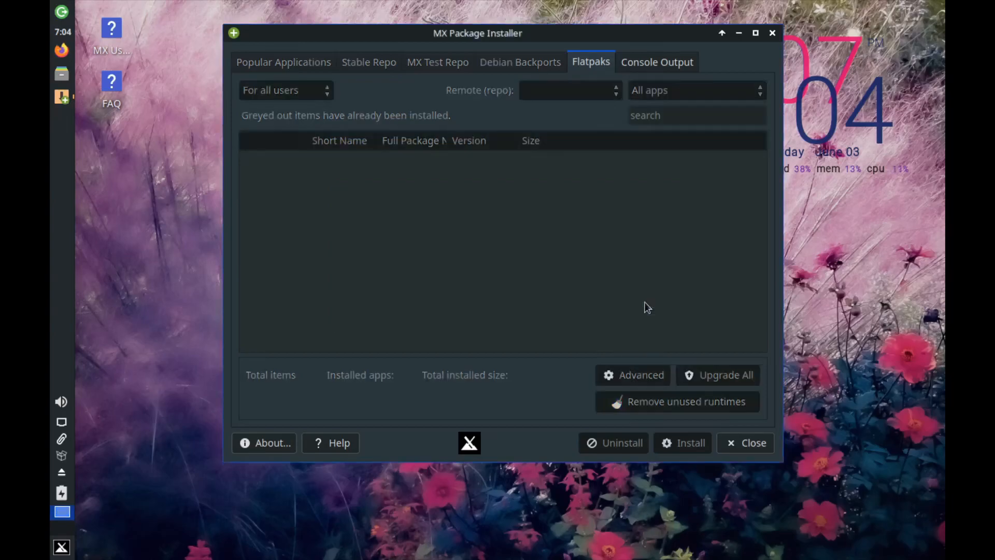
left_click(580, 367)
left_click(576, 248)
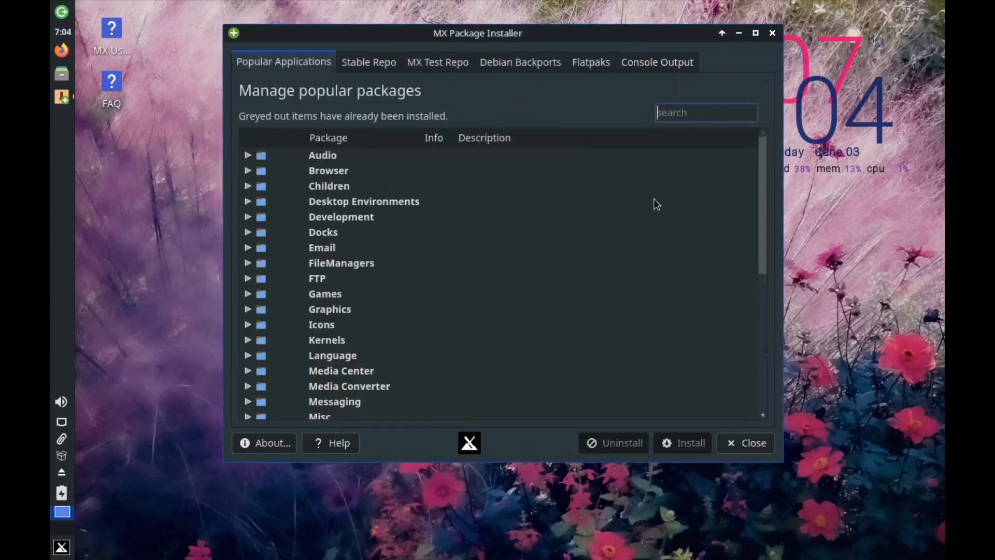
left_click(667, 62)
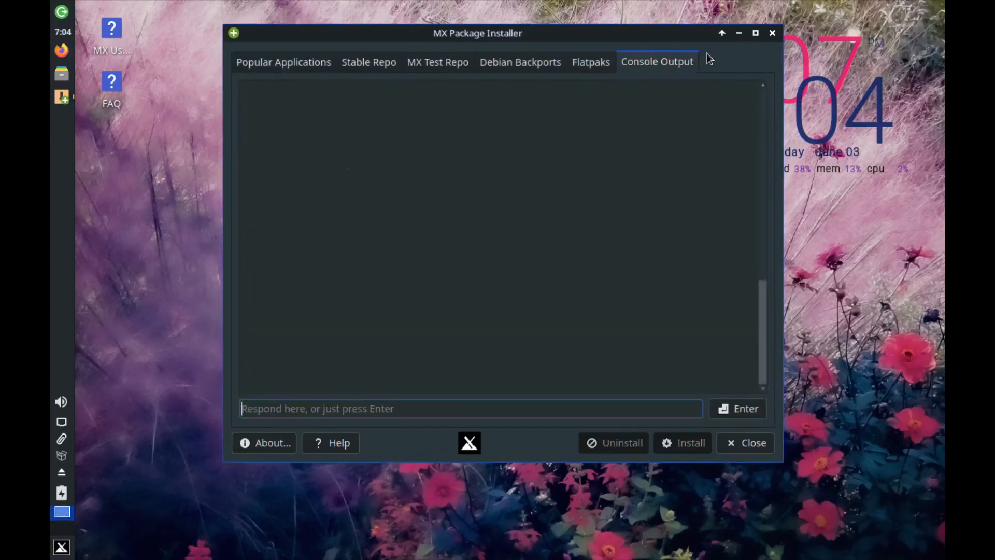
left_click(772, 33)
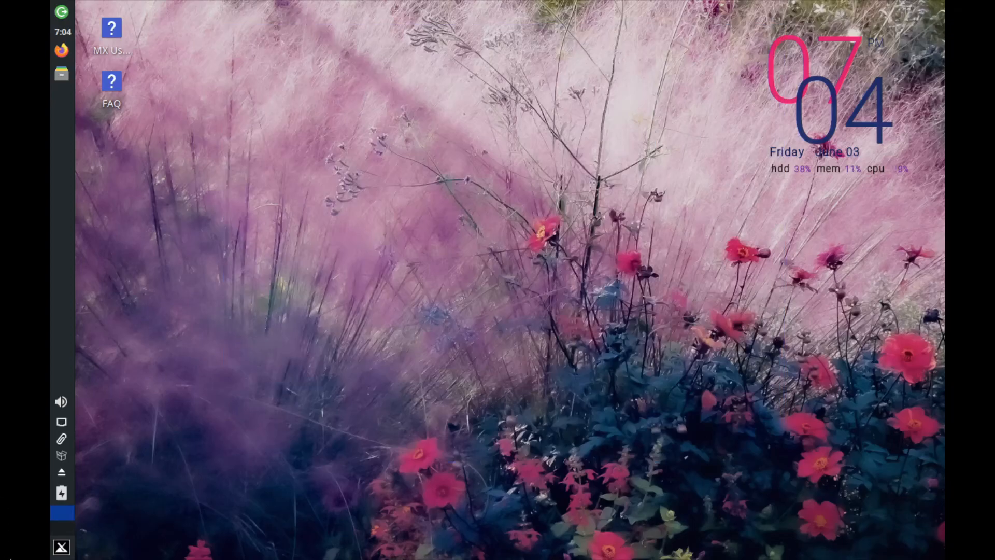
Show the applications in the Internet category and place a GNOME PPP shortcut on the desktop
left_click(62, 547)
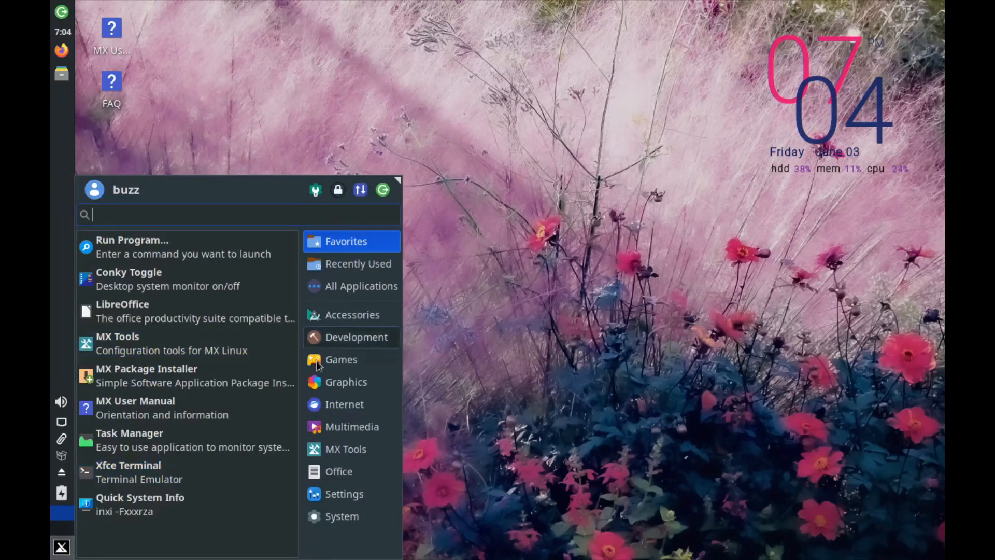
mouse_move(337, 404)
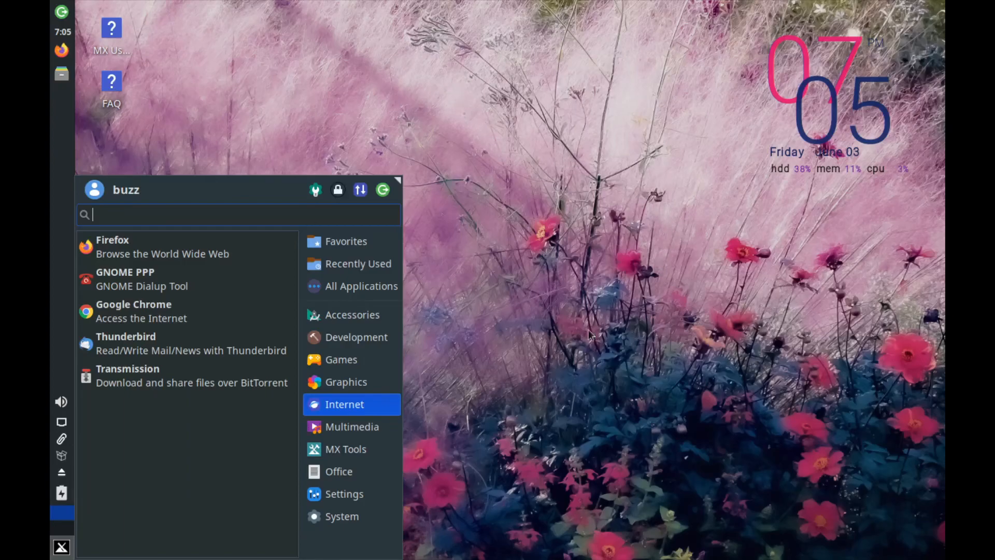
left_click(668, 323)
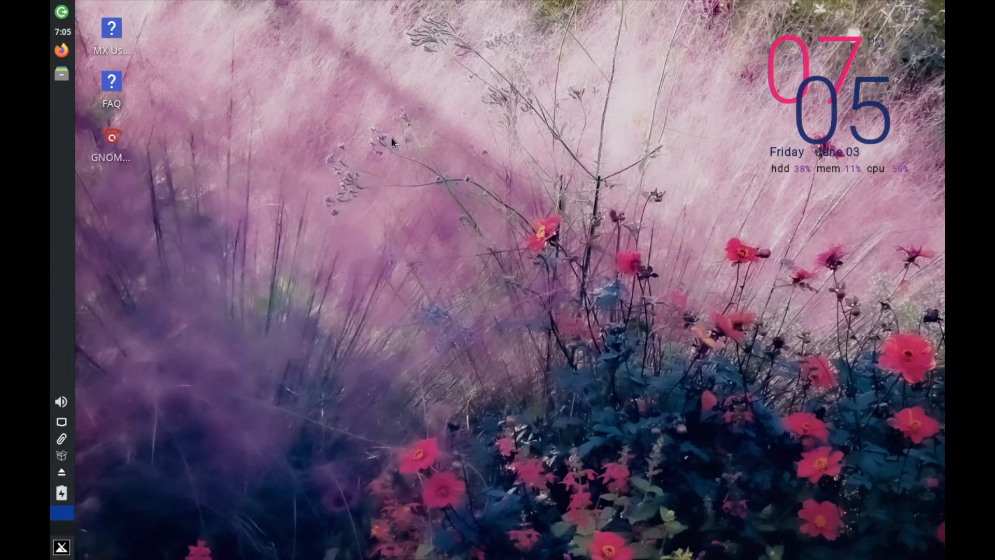